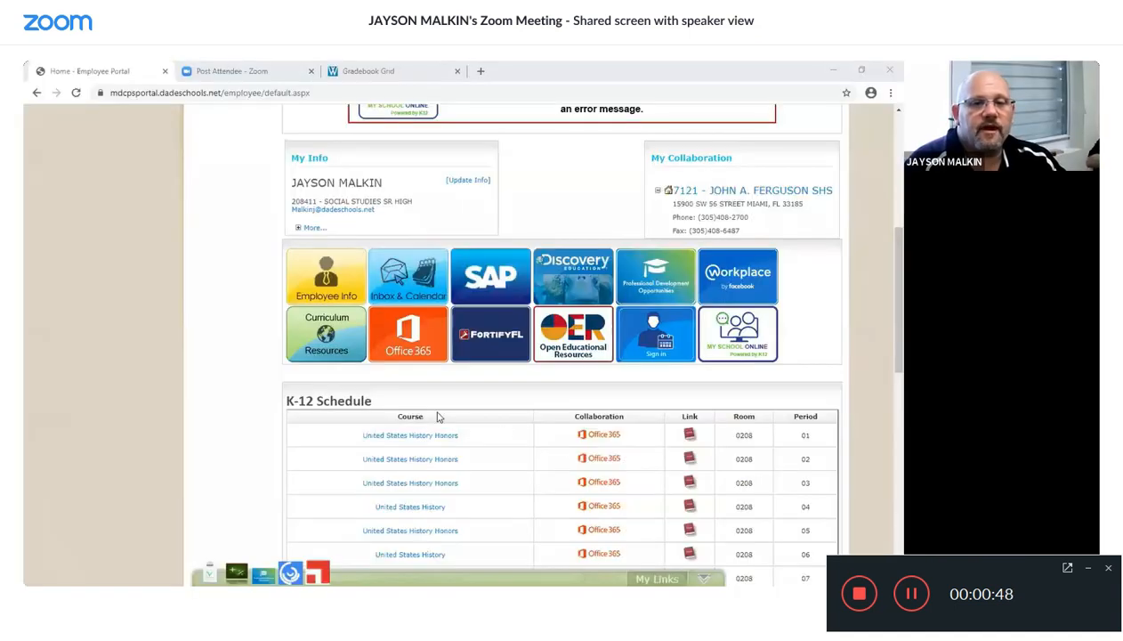
- Open My School Online, go to Classes, and enter the Intro to K12 Online Learning Grades 9-12 class
left_click(755, 355)
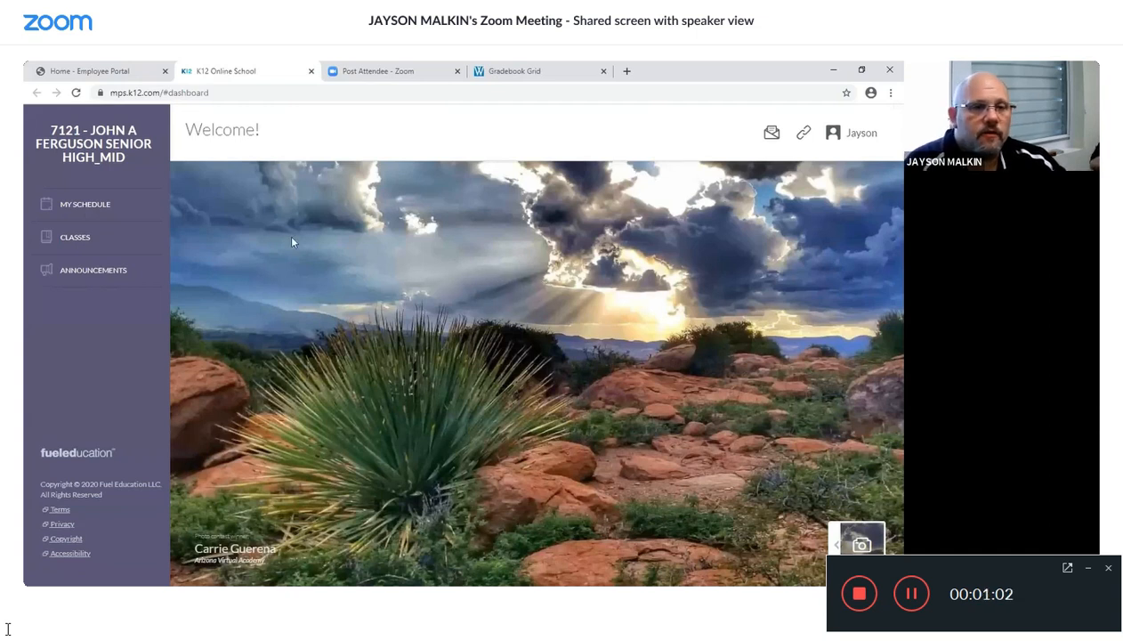
left_click(75, 243)
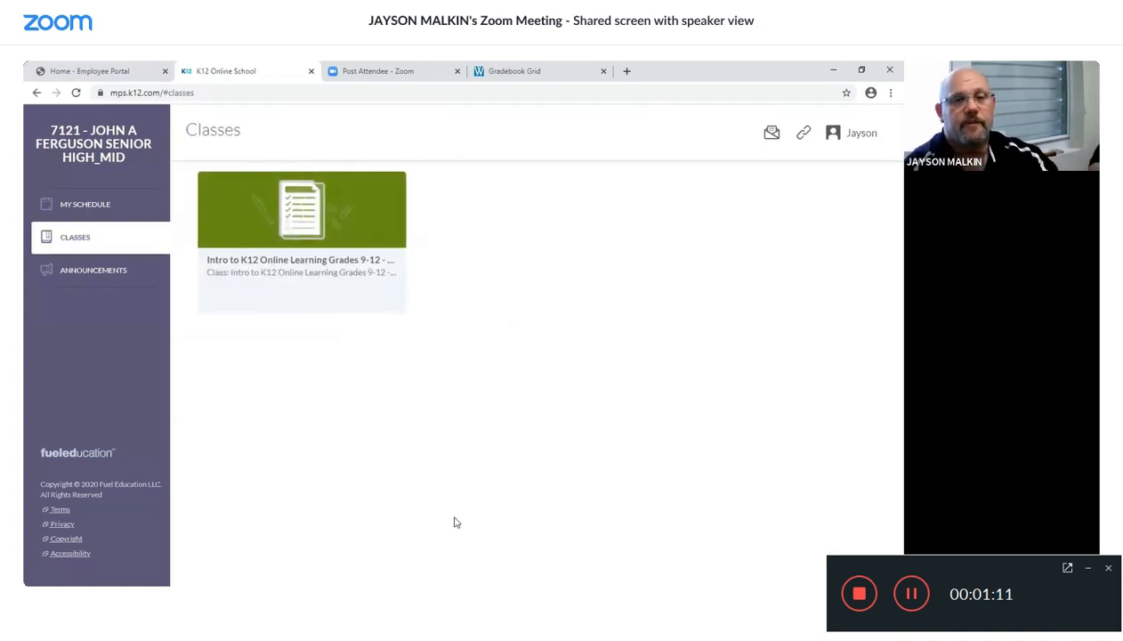
mouse_move(336, 242)
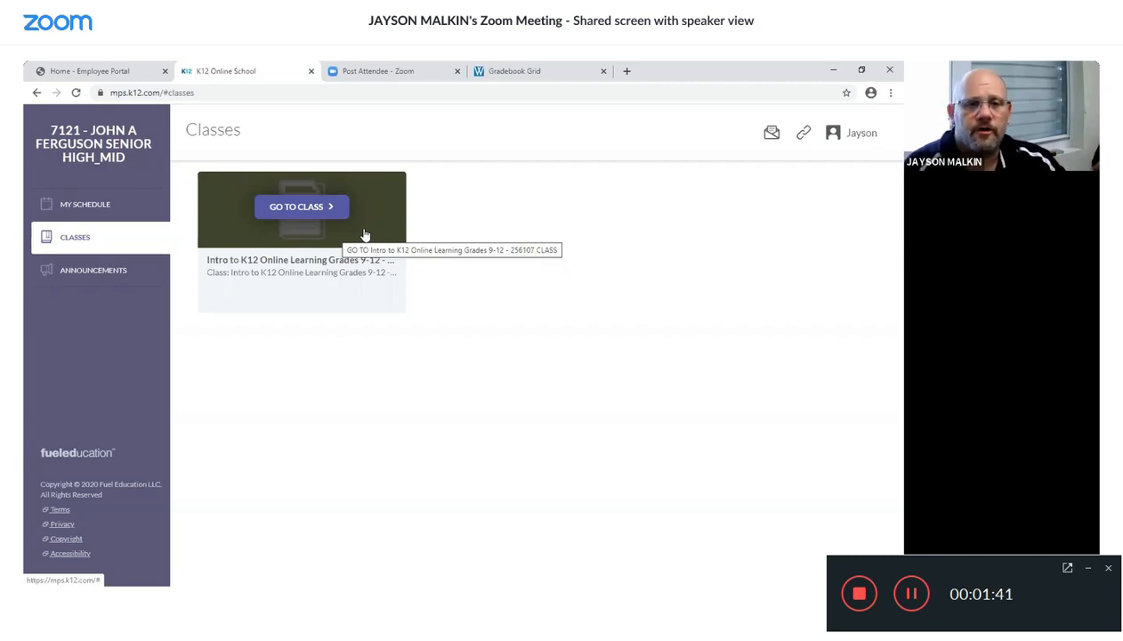
left_click(364, 234)
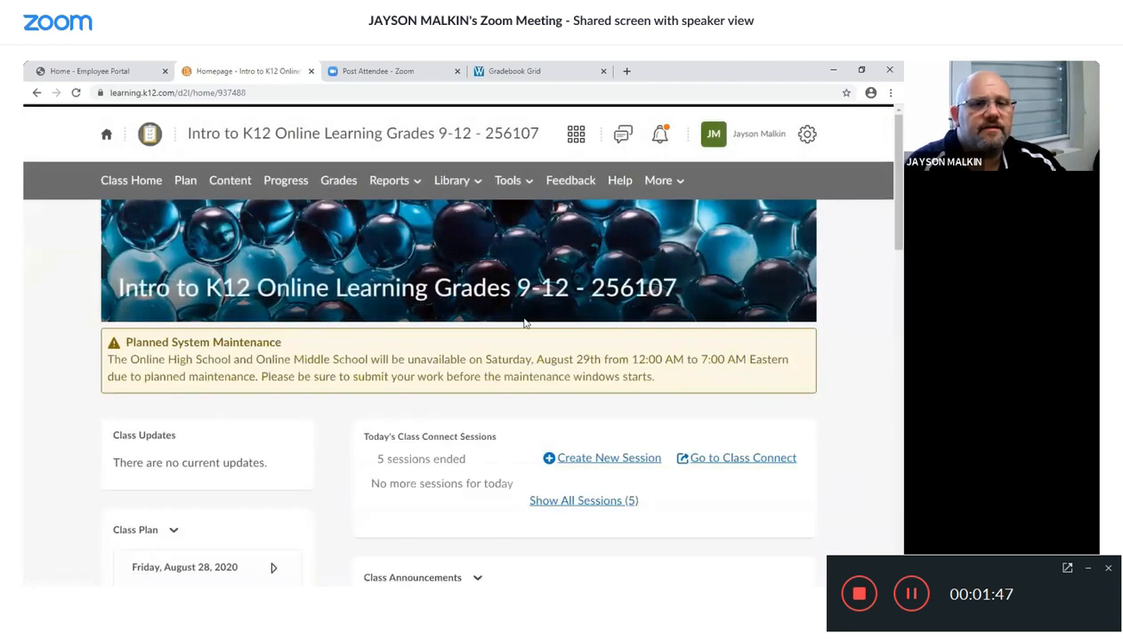
- Start creating a new Class Connect session with the session type Small Group and continue
scroll(534, 342, "down", 1)
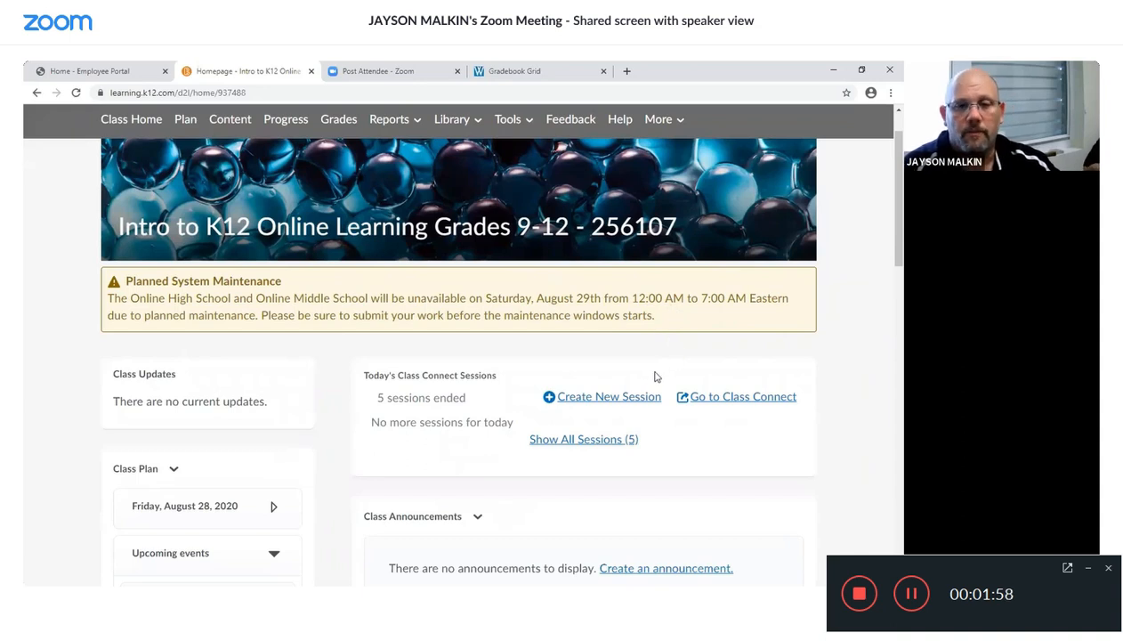
left_click(613, 400)
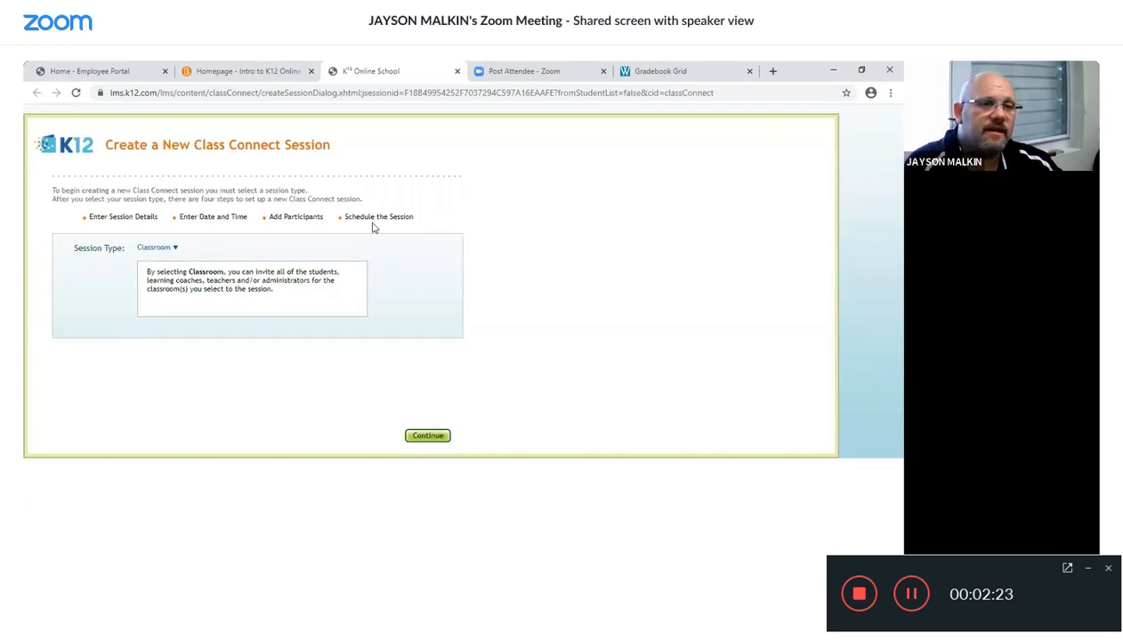
left_click(177, 249)
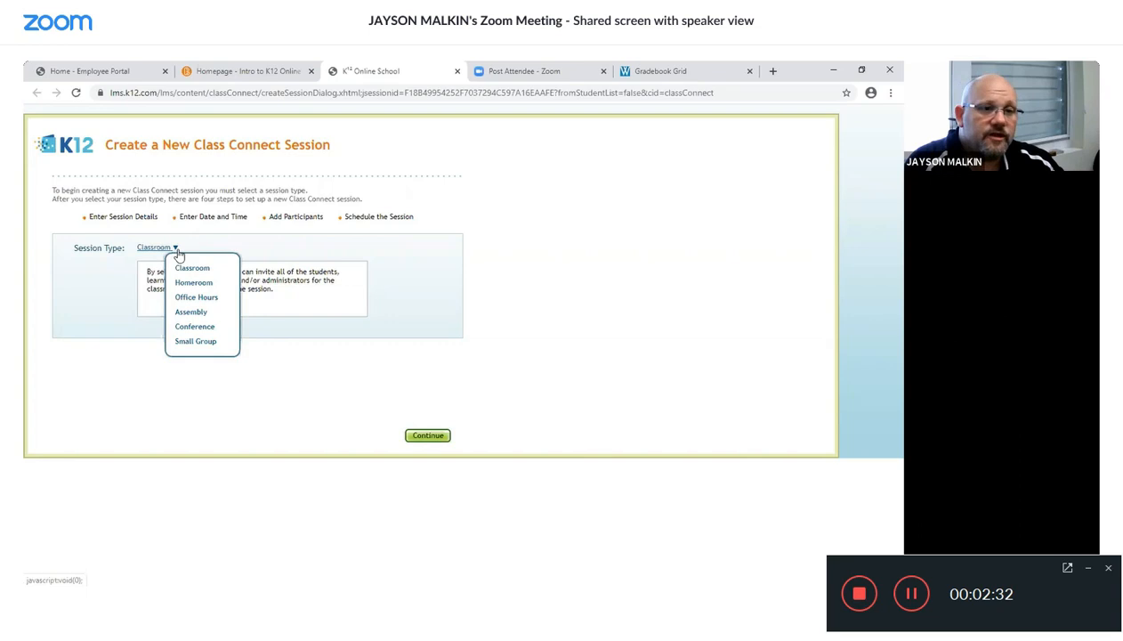
left_click(197, 342)
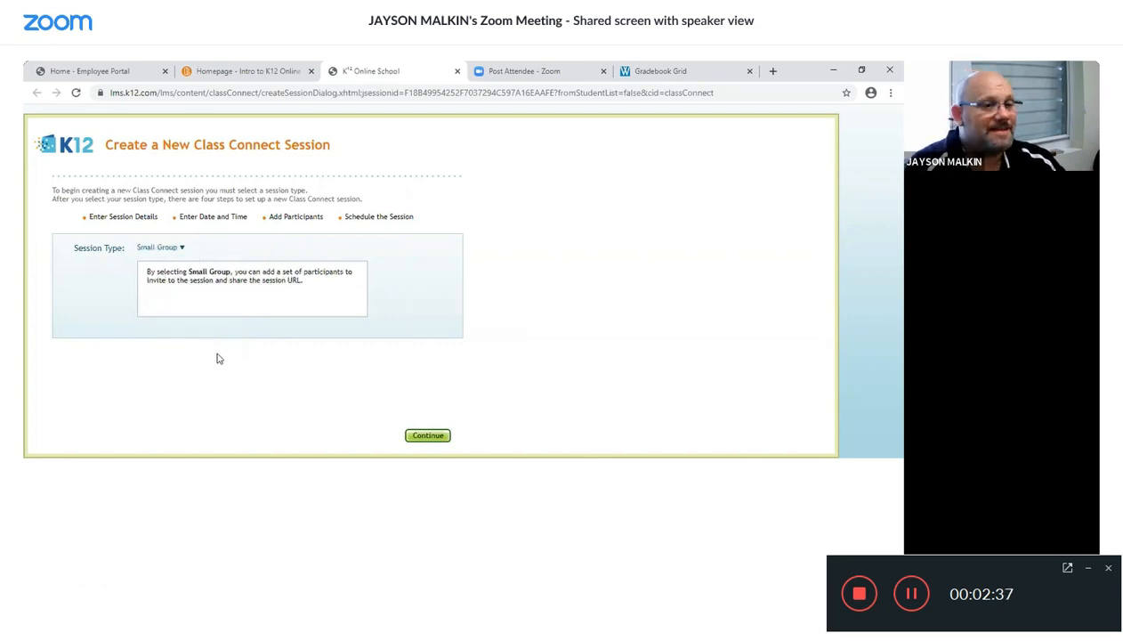
left_click(424, 435)
- Name the session with the teacher's surname followed by PD 1
left_click(156, 235)
type("Ma")
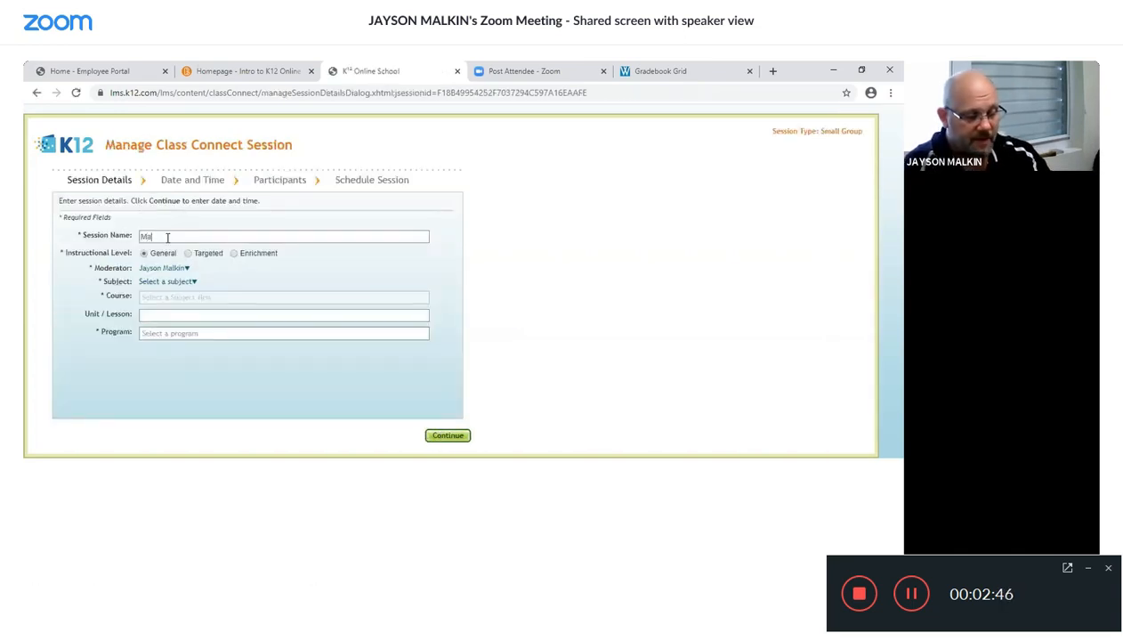
type("lkin M")
type("D 1")
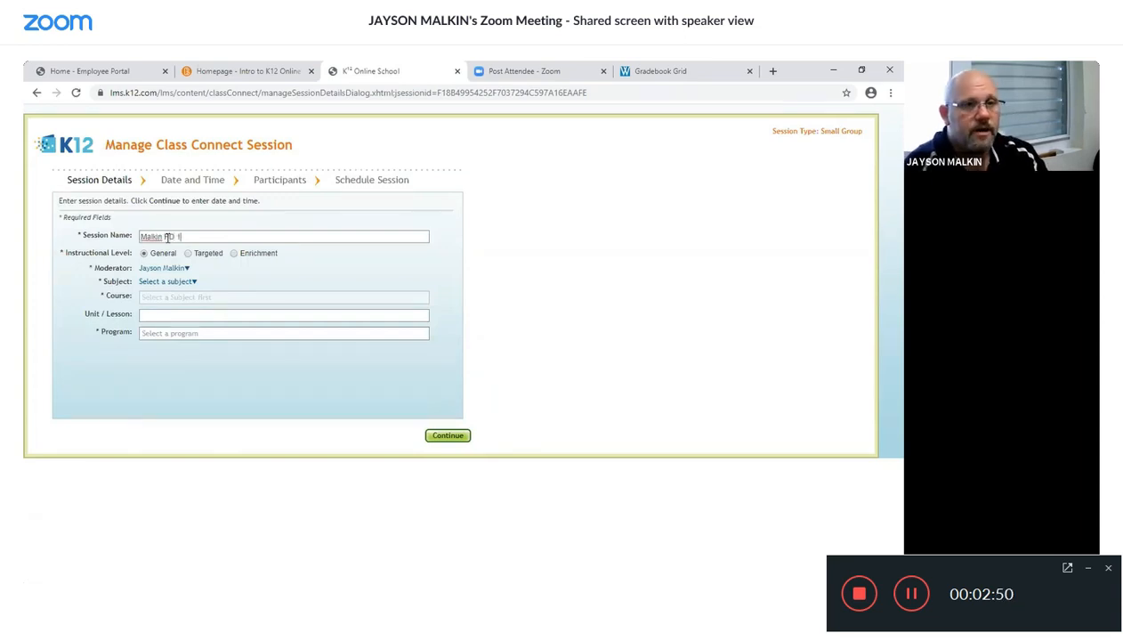
- Set the subject to Other and the course to Intro to K12 Online Learning Grades 9-12
left_click(194, 282)
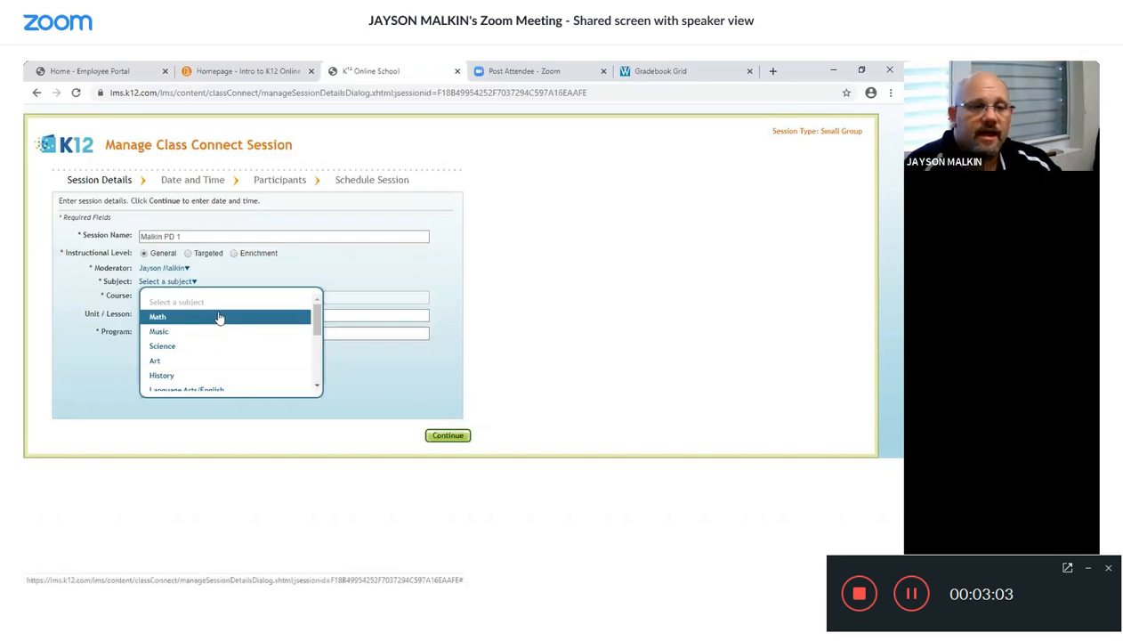
scroll(219, 318, "down", 4)
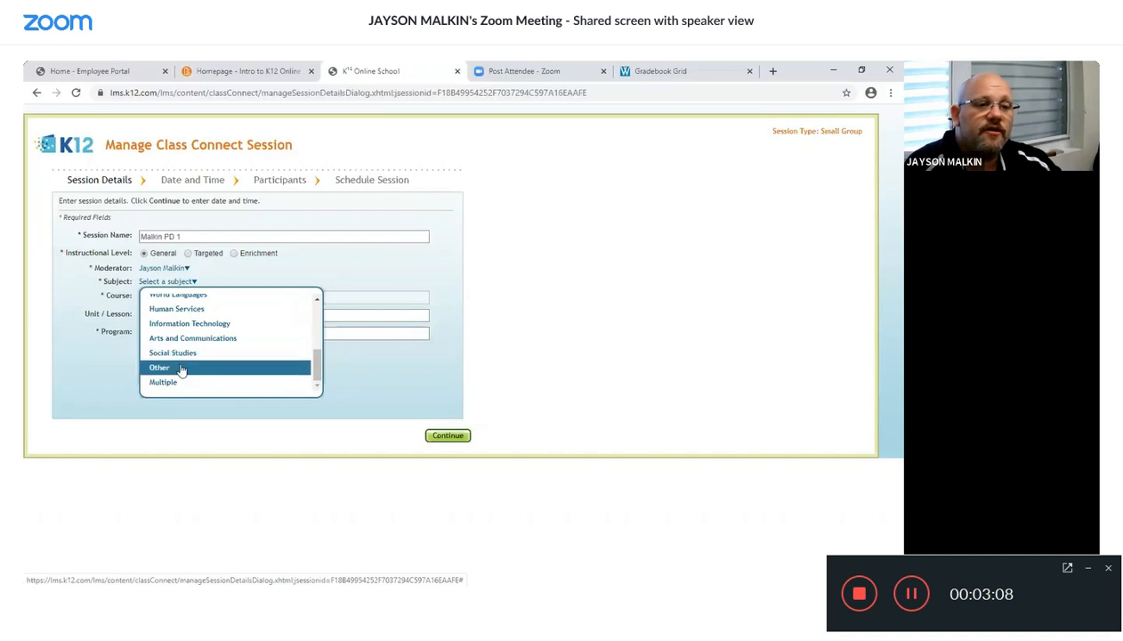
left_click(180, 369)
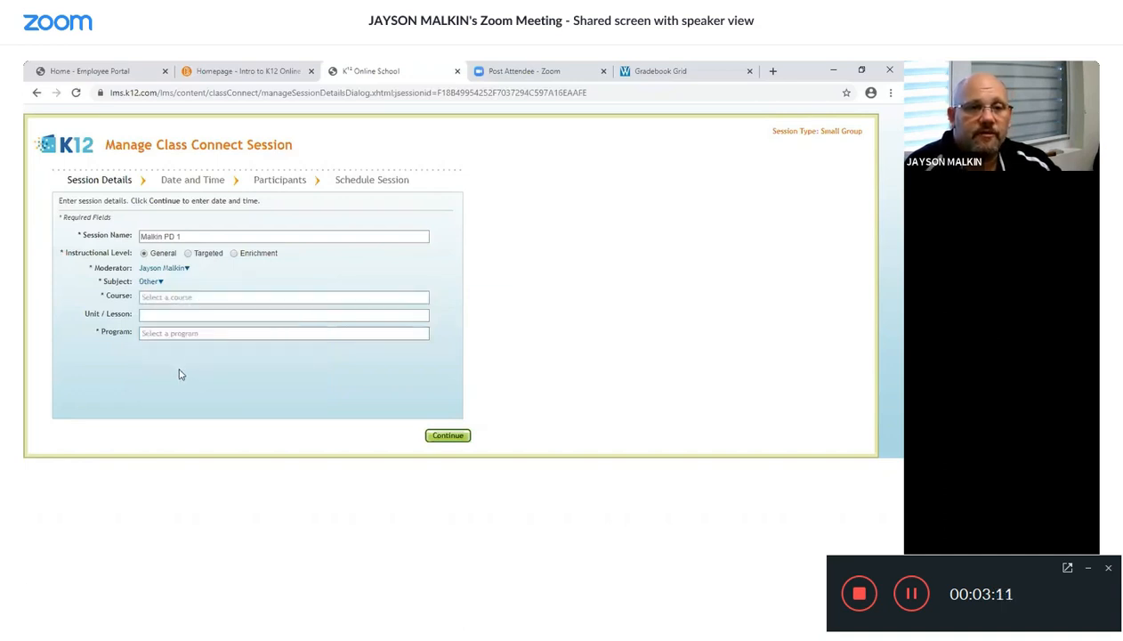
left_click(207, 297)
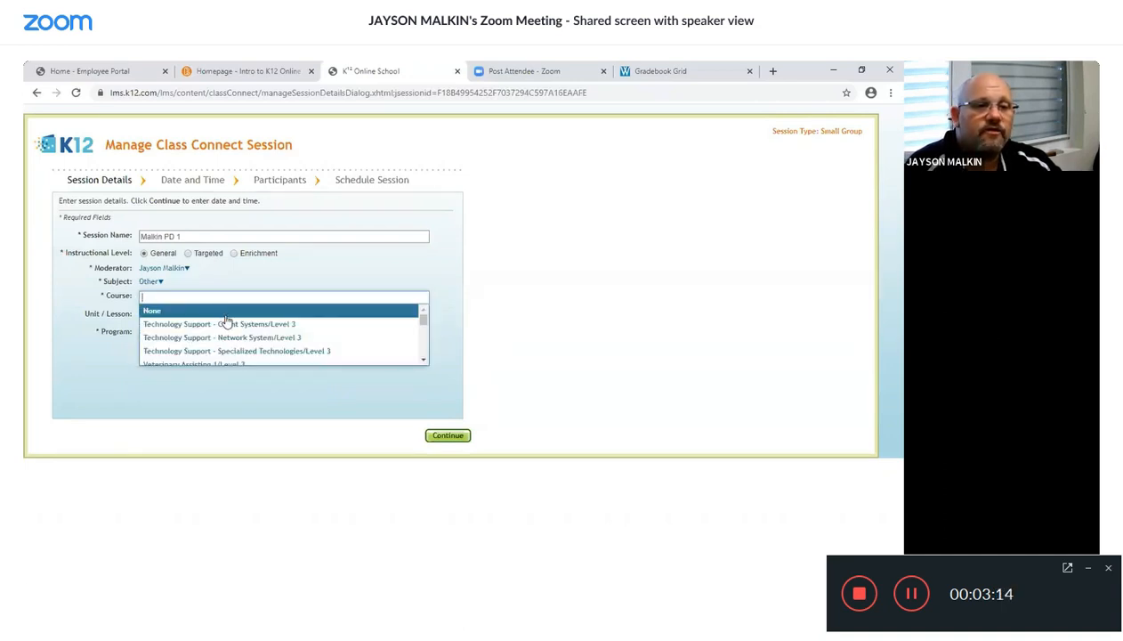
scroll(225, 320, "down", 8)
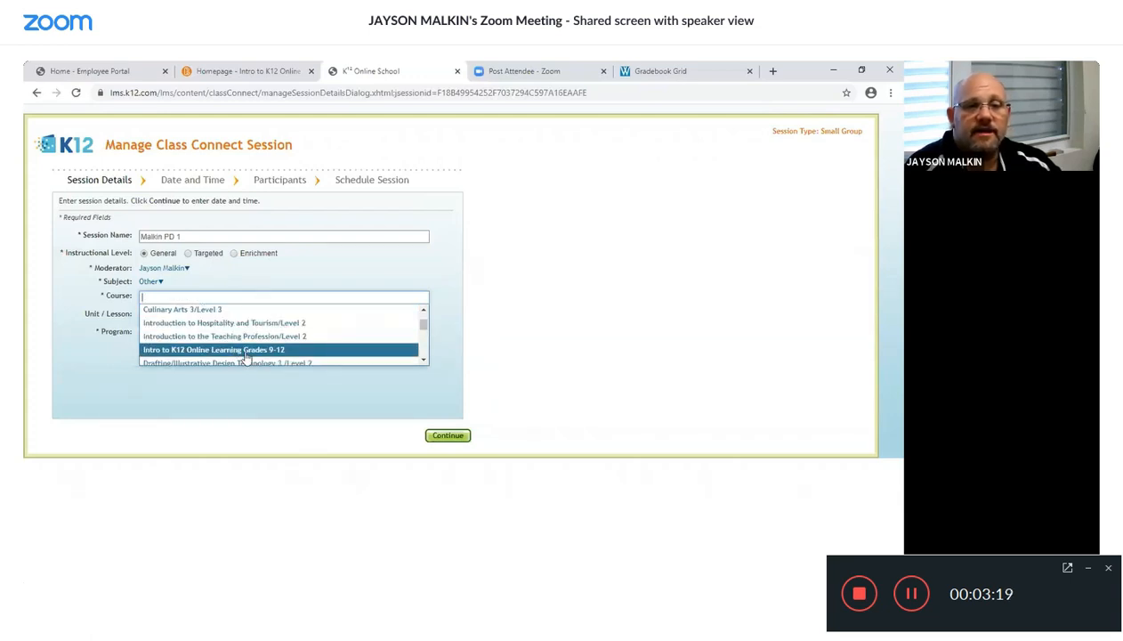
left_click(246, 350)
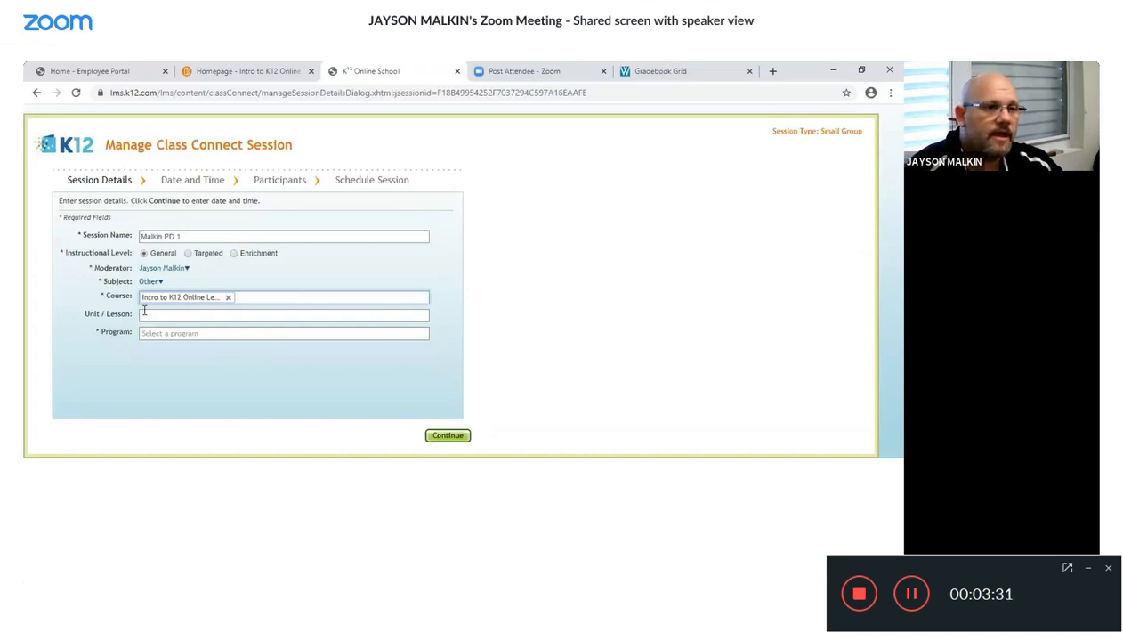
- Enter ONLINE as the unit/lesson, set the program to None, and continue to date and time
type("ONLINE")
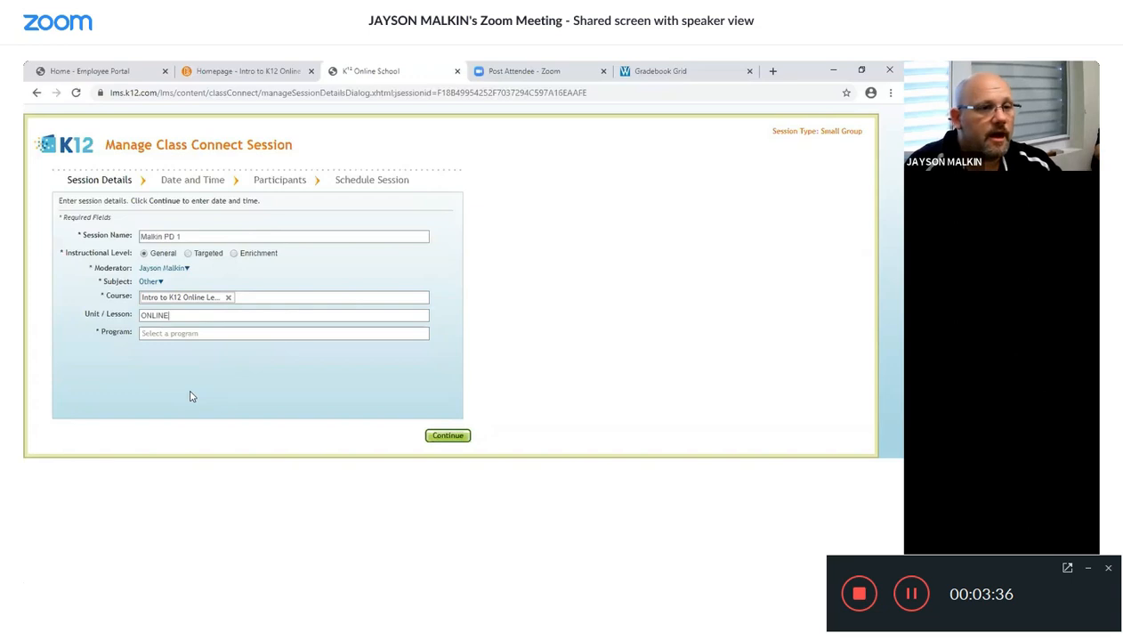
left_click(175, 335)
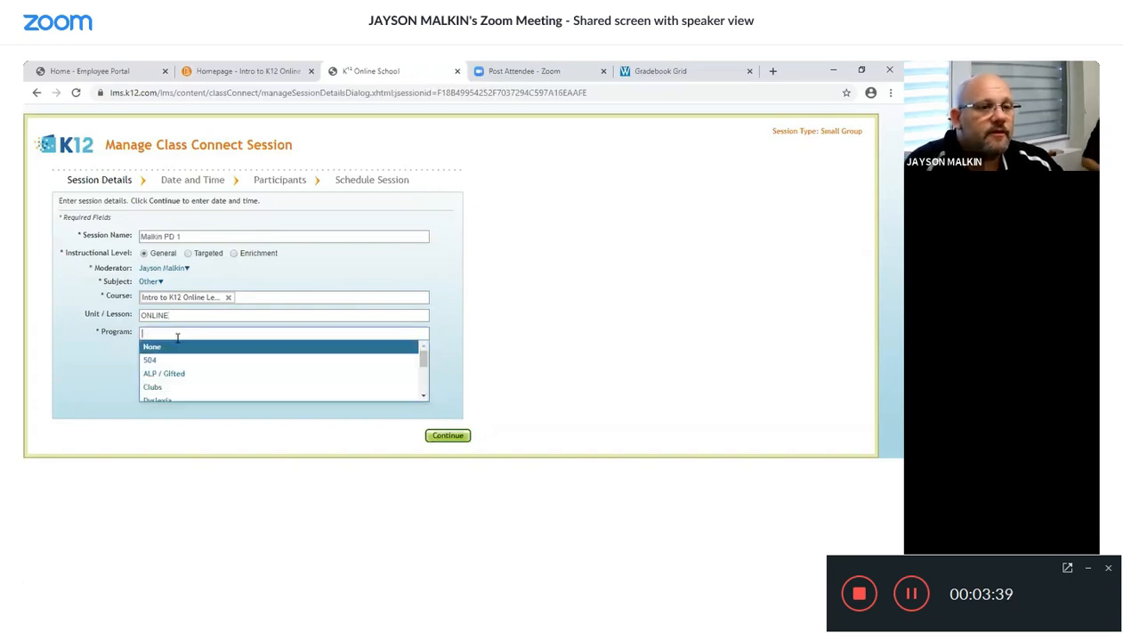
left_click(172, 349)
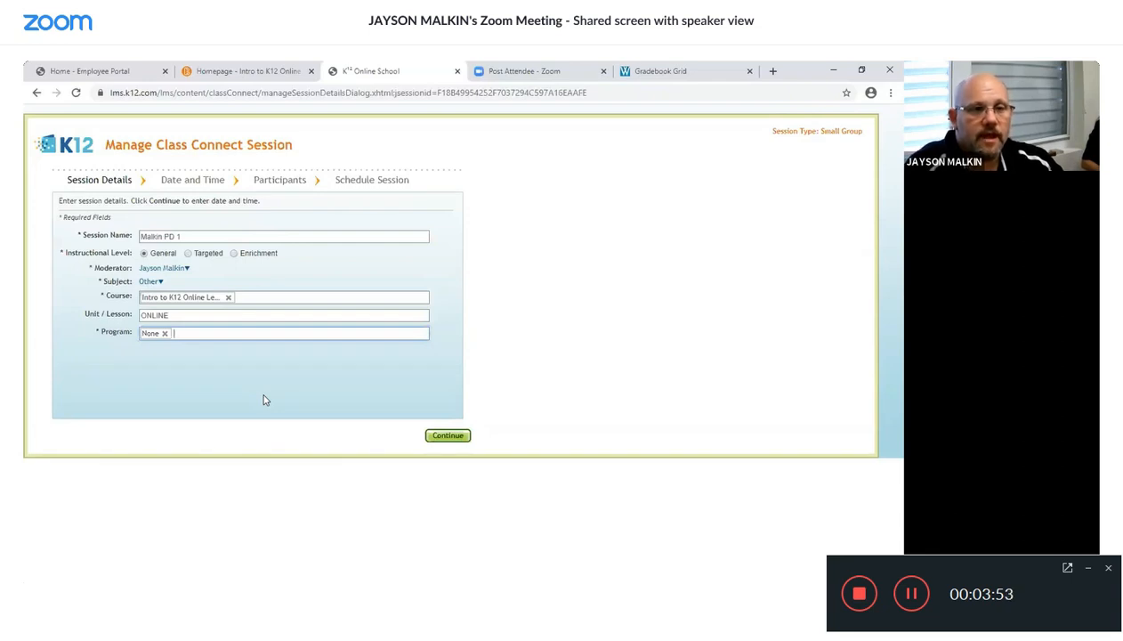
left_click(441, 438)
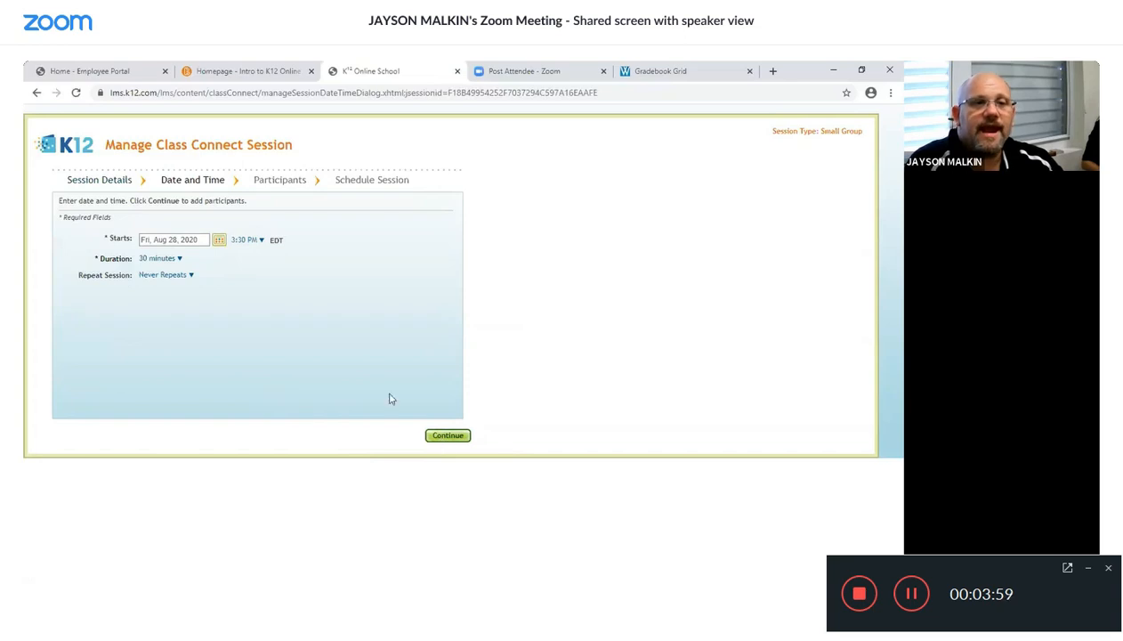
- Set the session start to Monday, August 31, 2020 at 8:30 AM
left_click(218, 240)
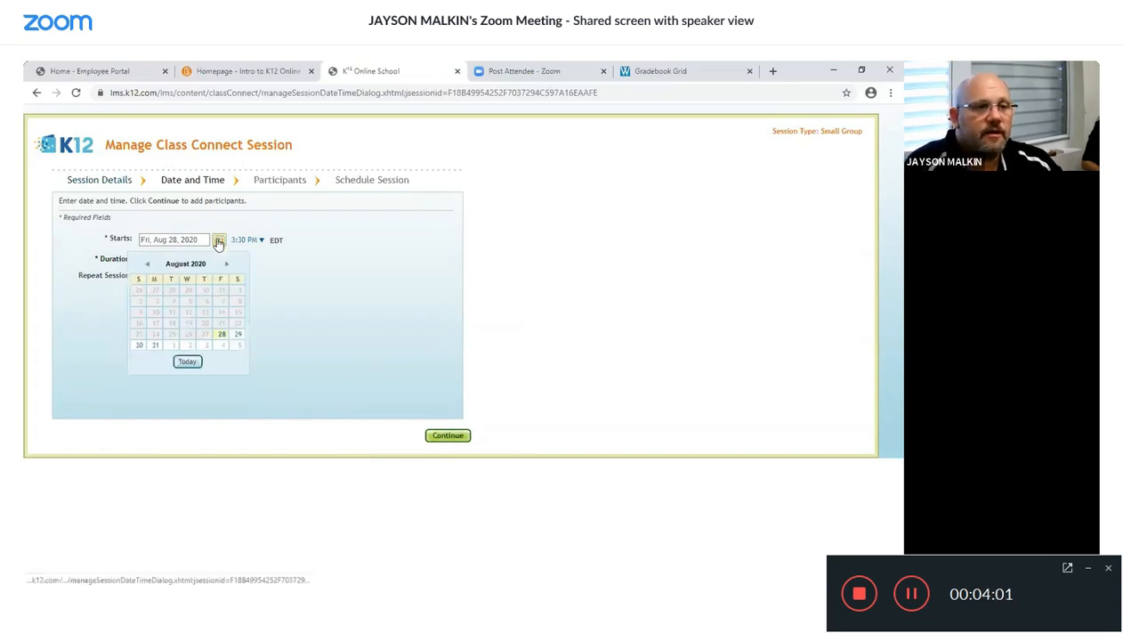
left_click(156, 346)
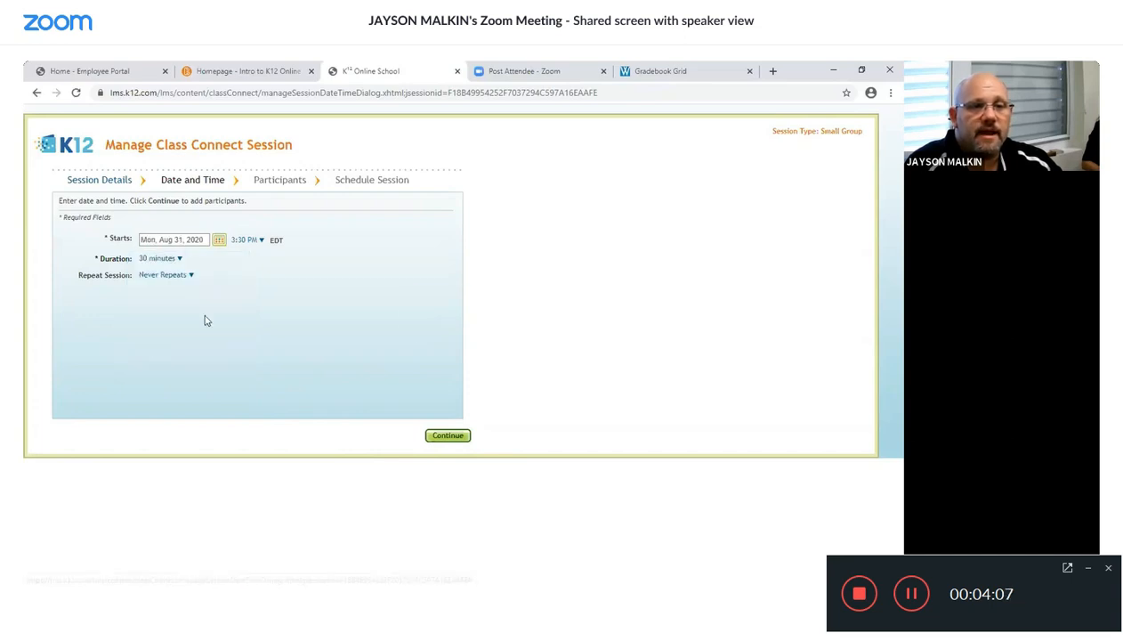
left_click(261, 240)
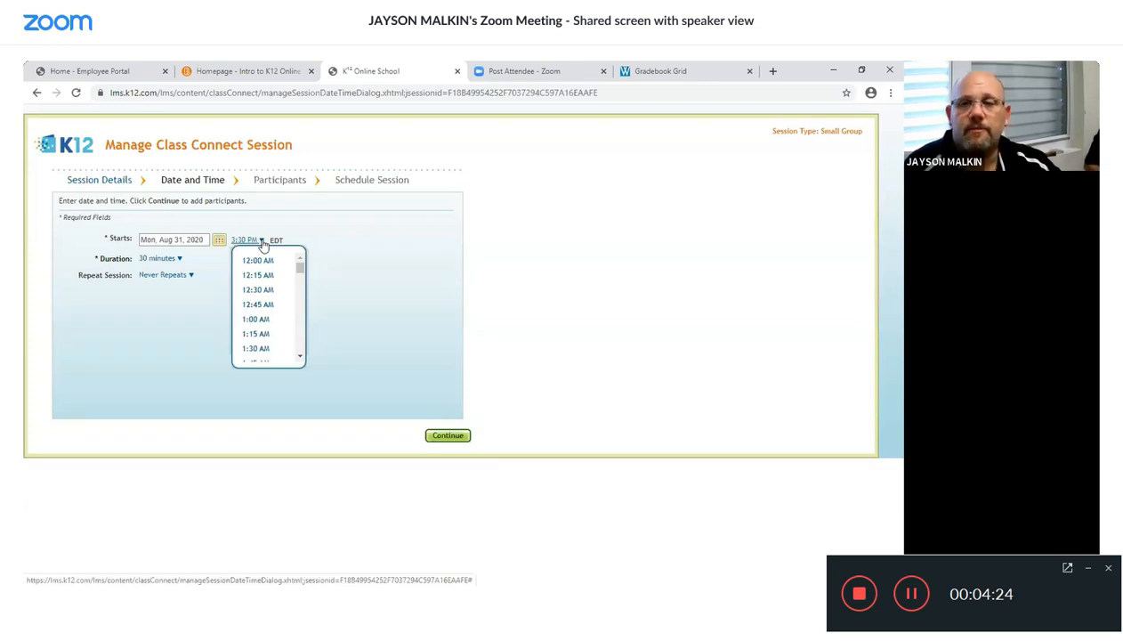
scroll(277, 302, "down", 4)
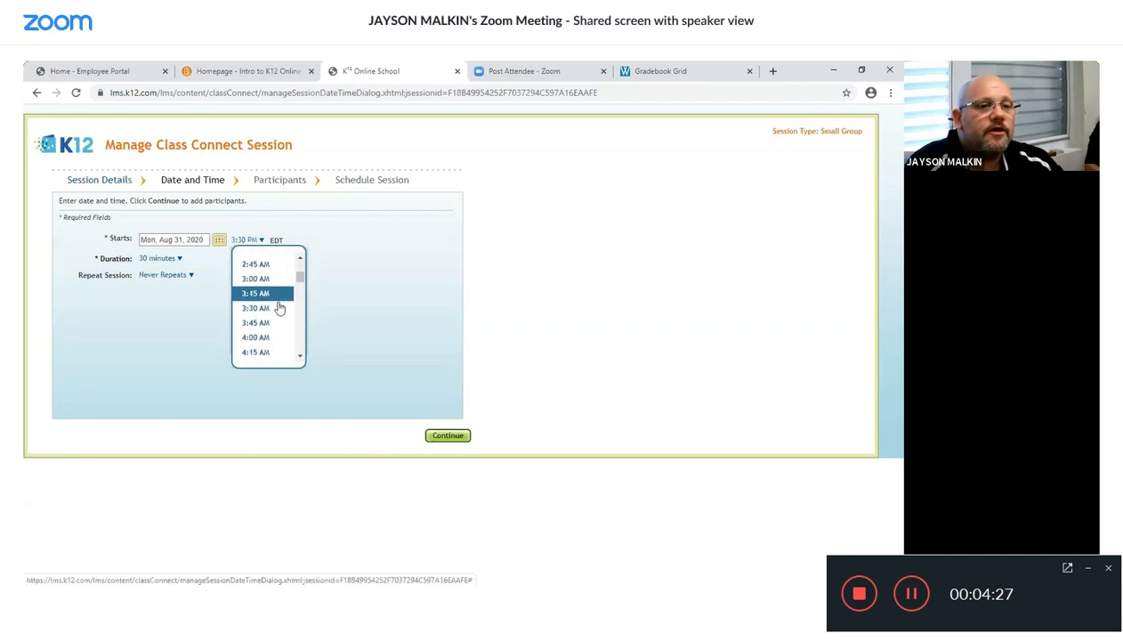
scroll(278, 328, "down", 5)
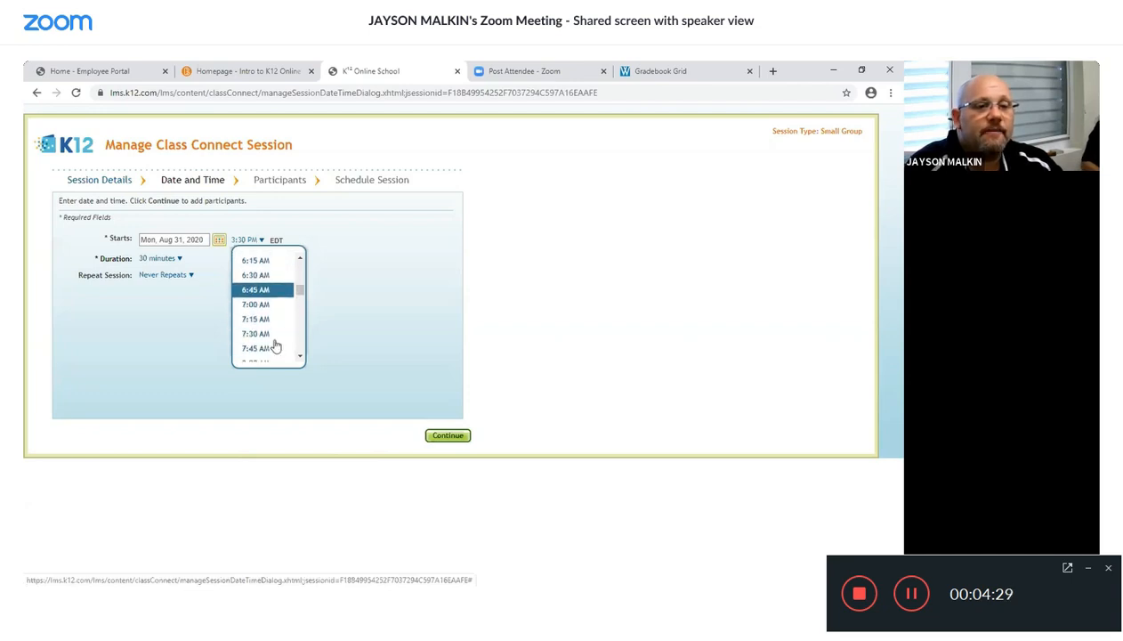
scroll(277, 342, "down", 1)
left_click(272, 332)
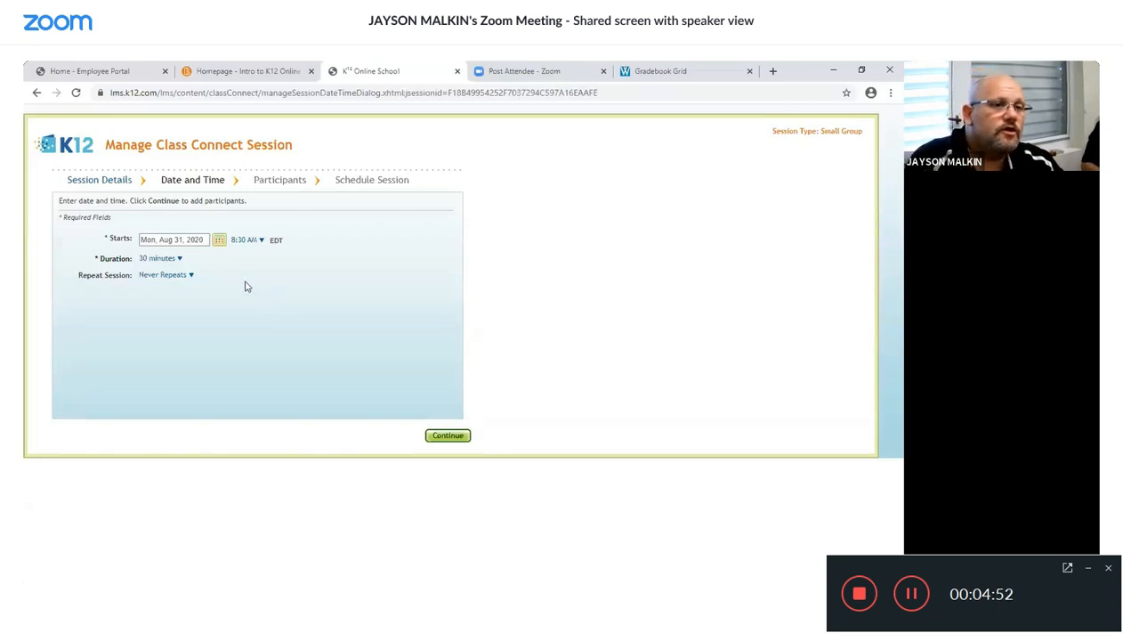
- Set the session duration to 1.5 hours
left_click(180, 259)
scroll(187, 320, "down", 3)
left_click(190, 333)
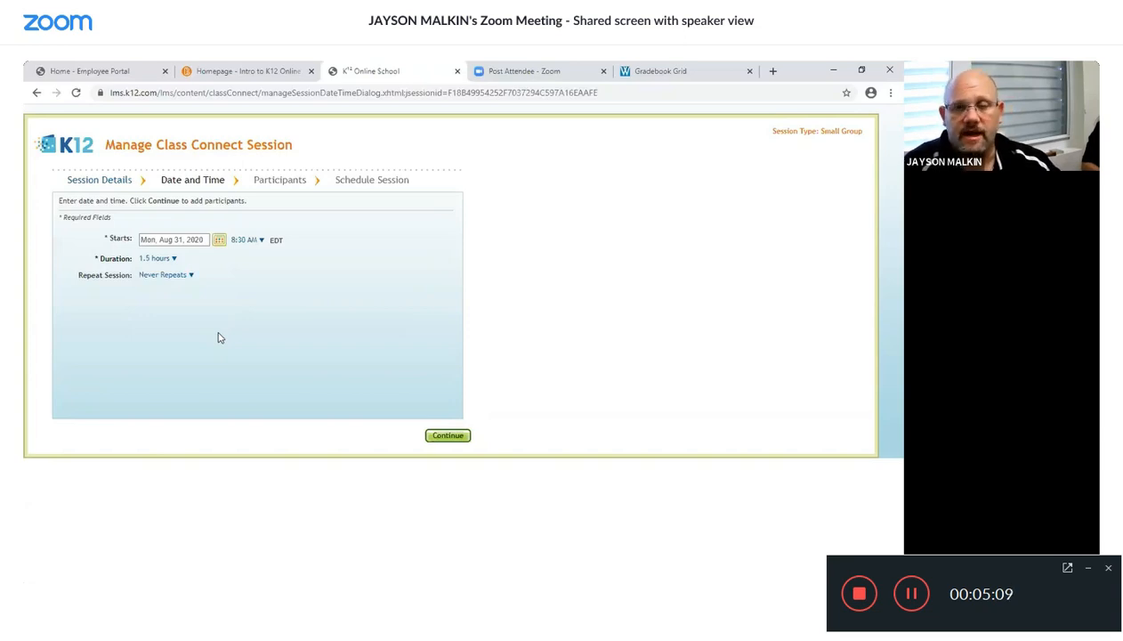
- Make the session repeat weekly on Monday, Wednesday and Friday
left_click(191, 276)
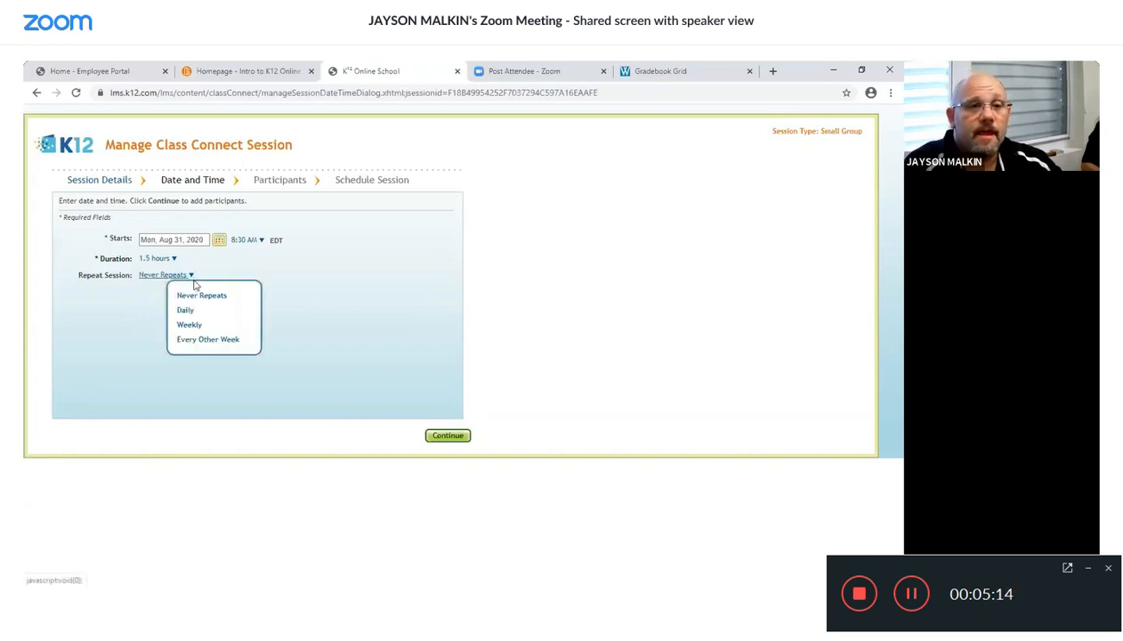
left_click(193, 326)
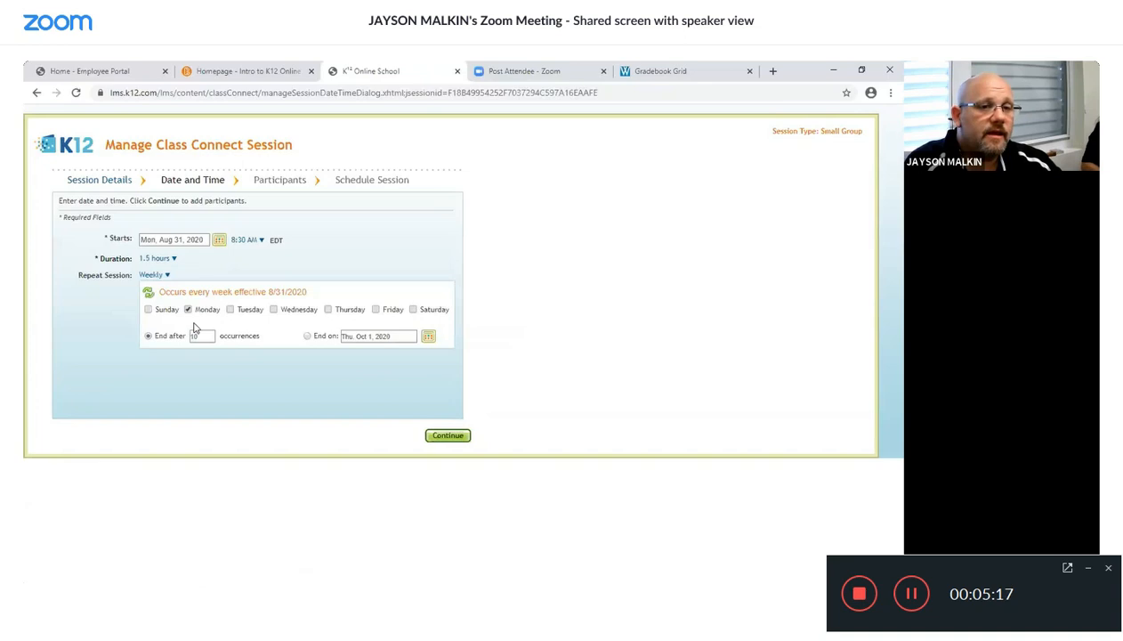
left_click(273, 311)
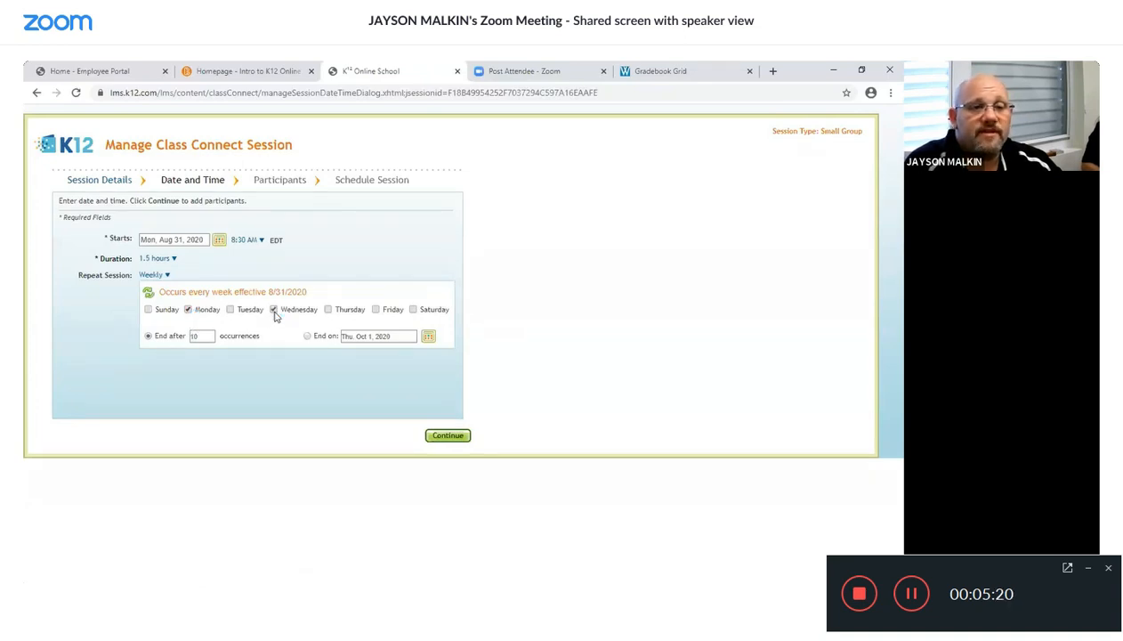
left_click(375, 310)
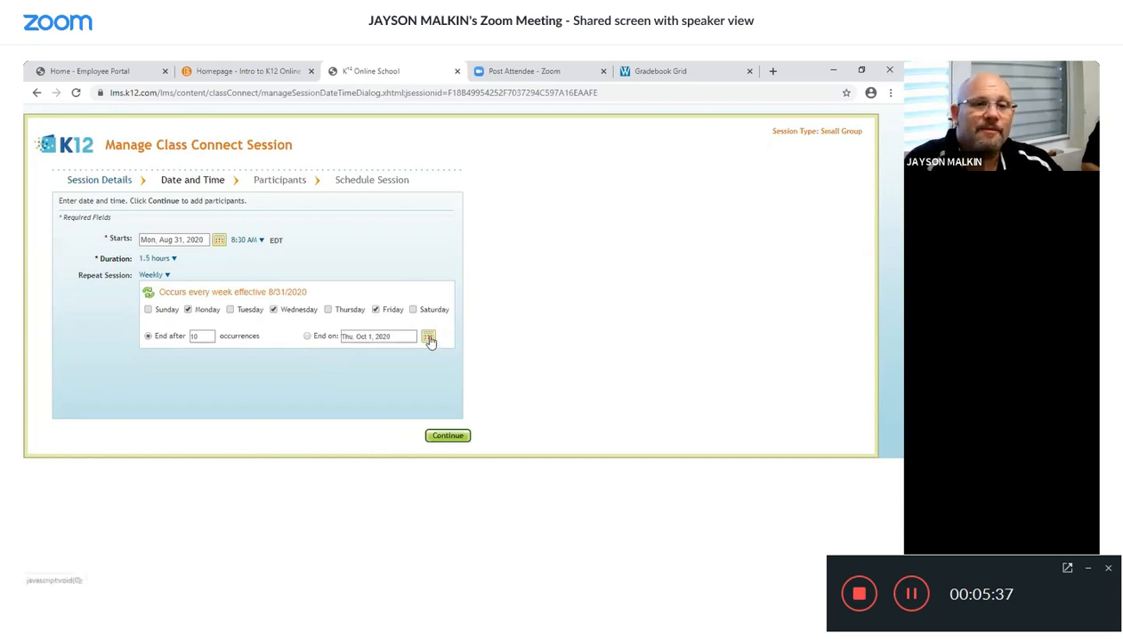
- Set the repetition to end on Saturday, September 5, 2020 and continue to participants
left_click(307, 337)
left_click(427, 338)
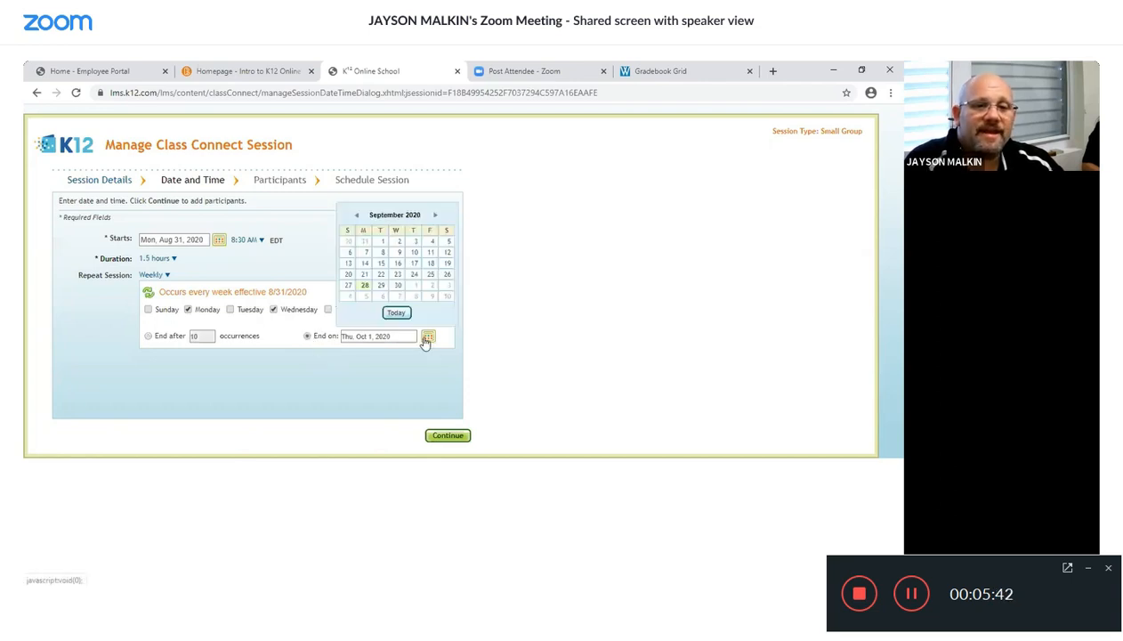
left_click(446, 242)
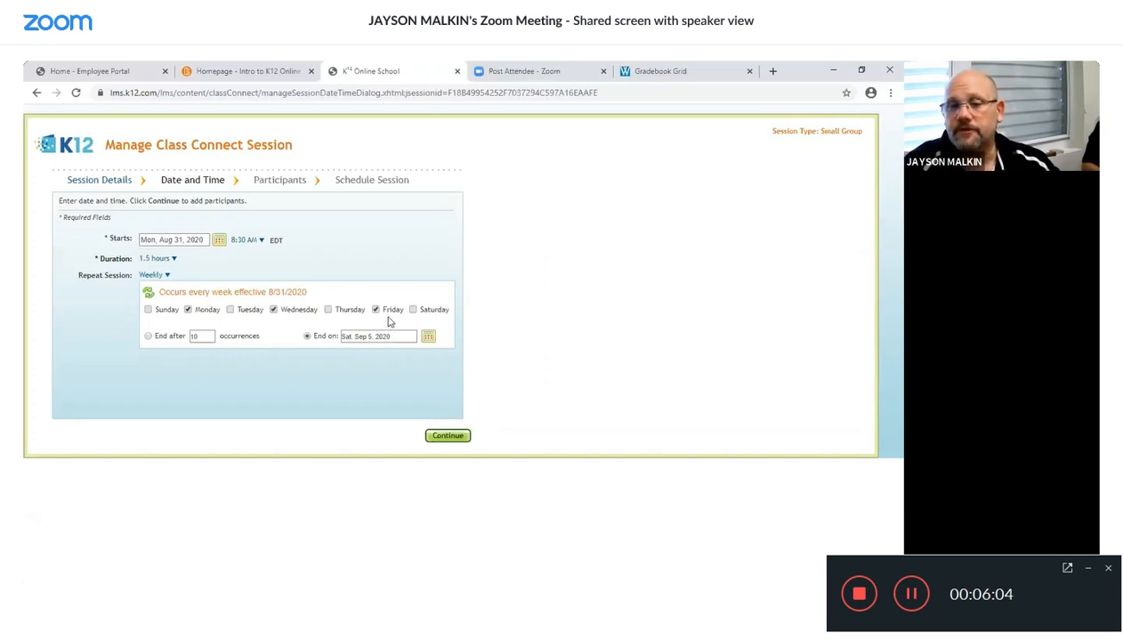
left_click(448, 435)
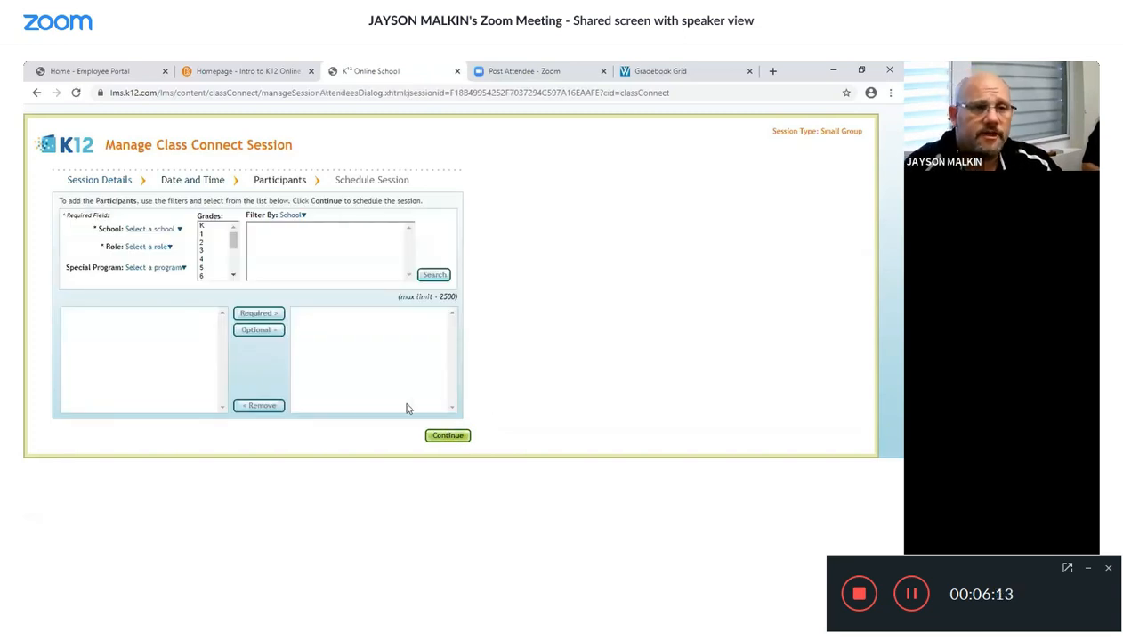
- Set the participant filters to school 7121_MID and role Student
left_click(181, 230)
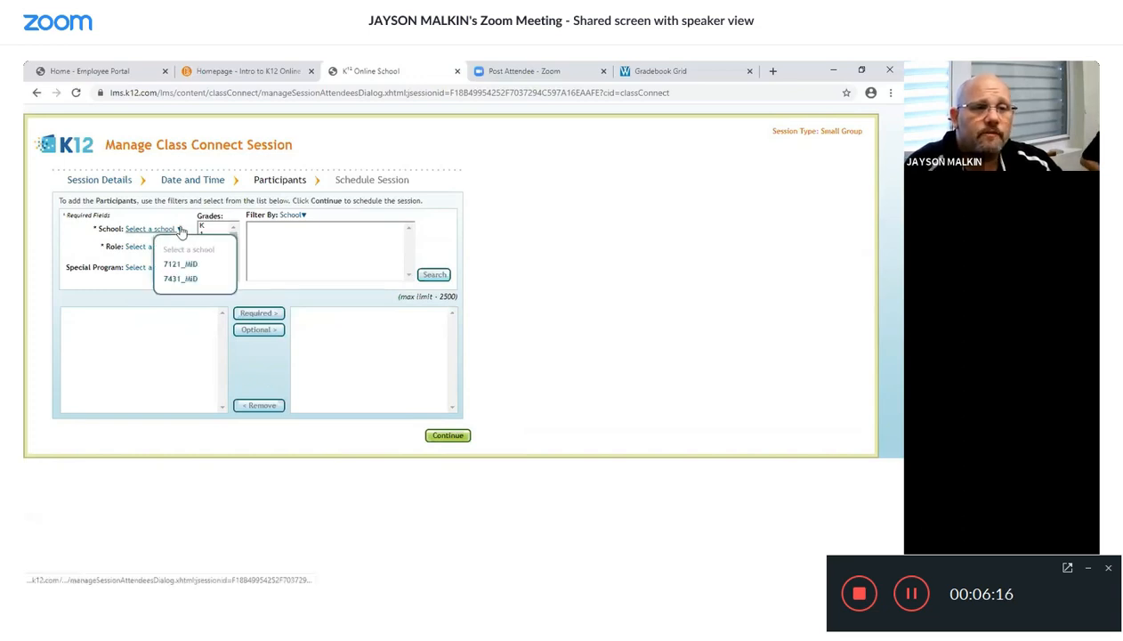
left_click(211, 265)
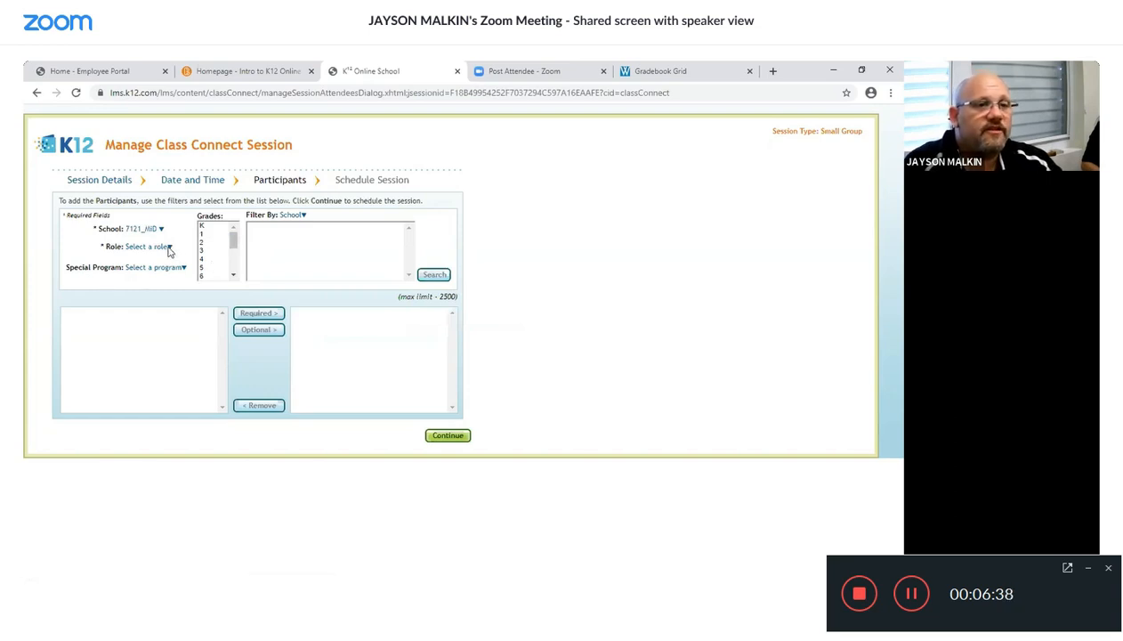
left_click(169, 247)
left_click(177, 281)
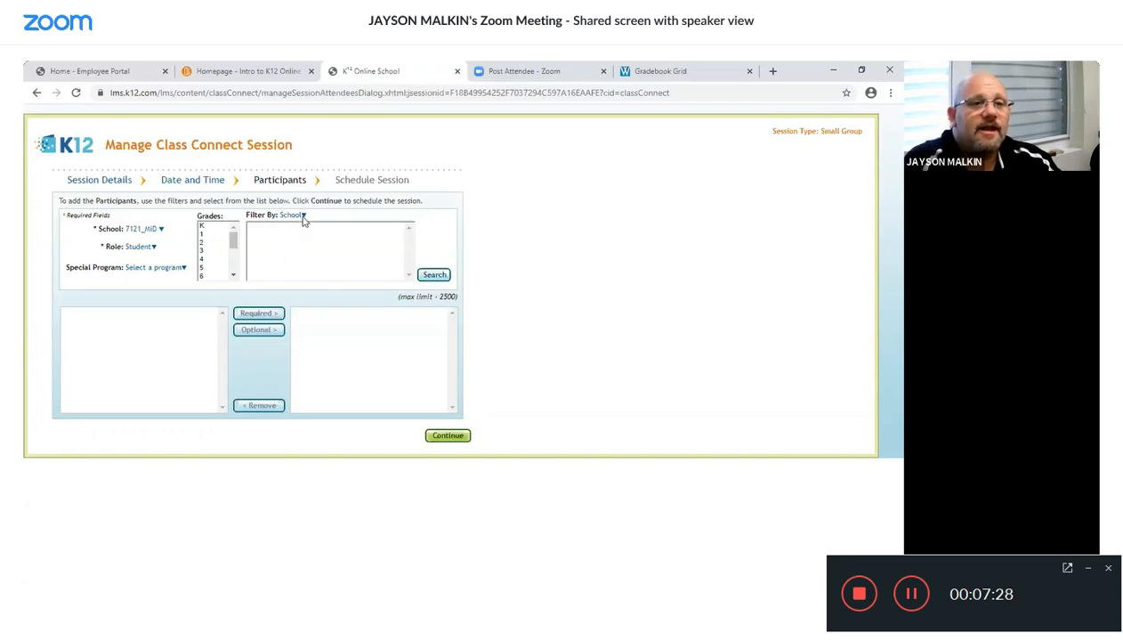
- Filter by My Classrooms and search for students in the Intro to K12 Online Learning Grade 9-12 classroom
left_click(304, 217)
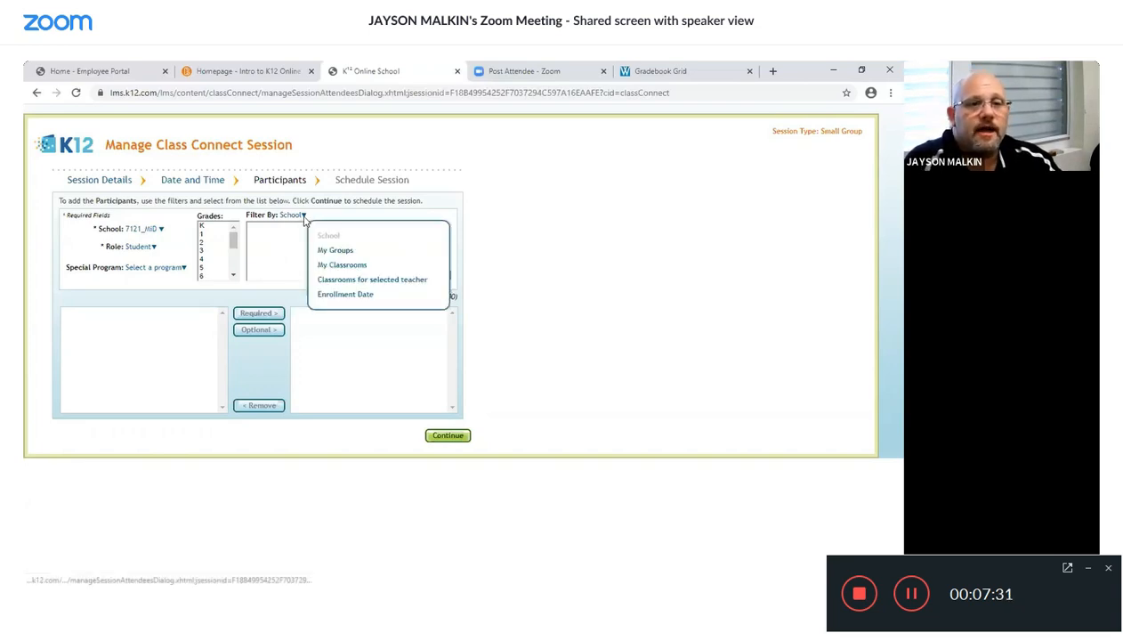
left_click(330, 267)
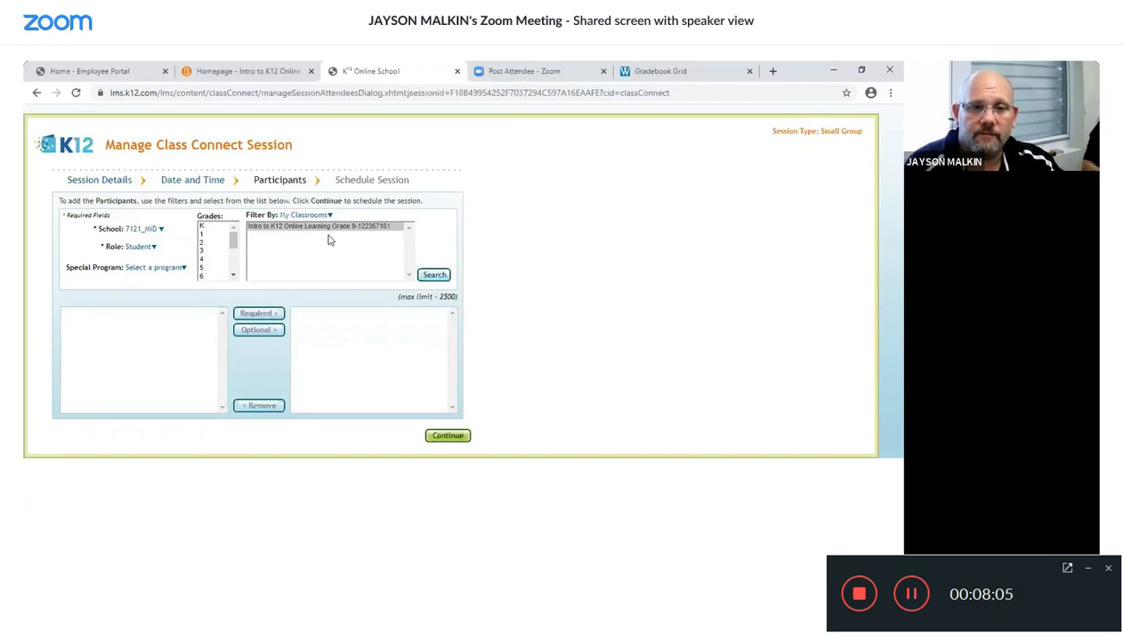
left_click(427, 277)
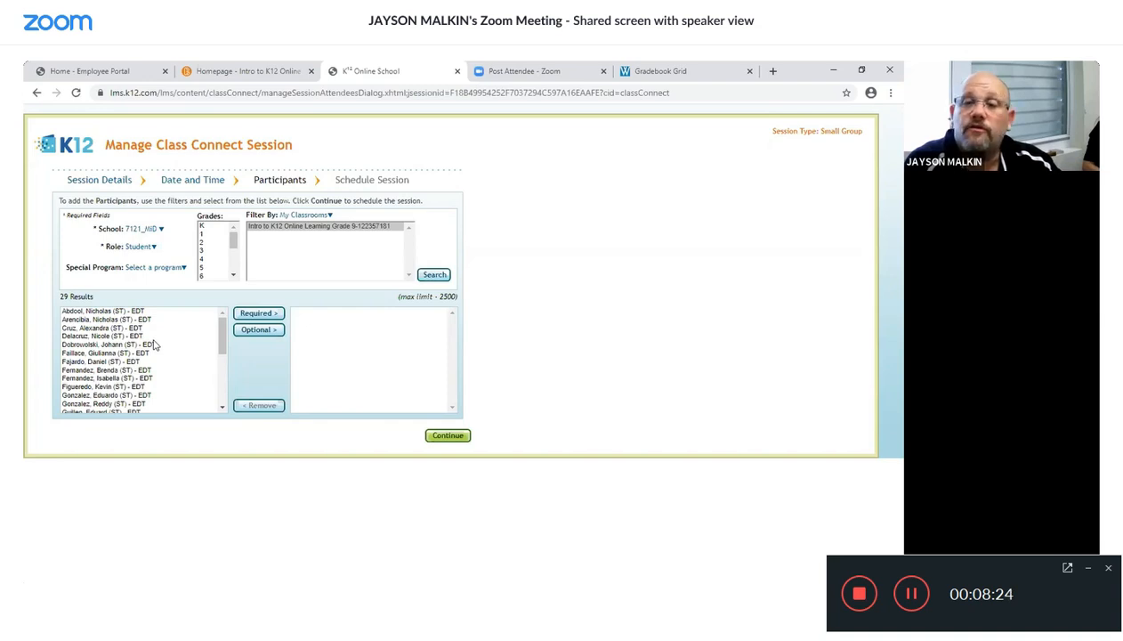
- Add all found students as required participants, confirming the prompt, and continue to scheduling
left_click(244, 314)
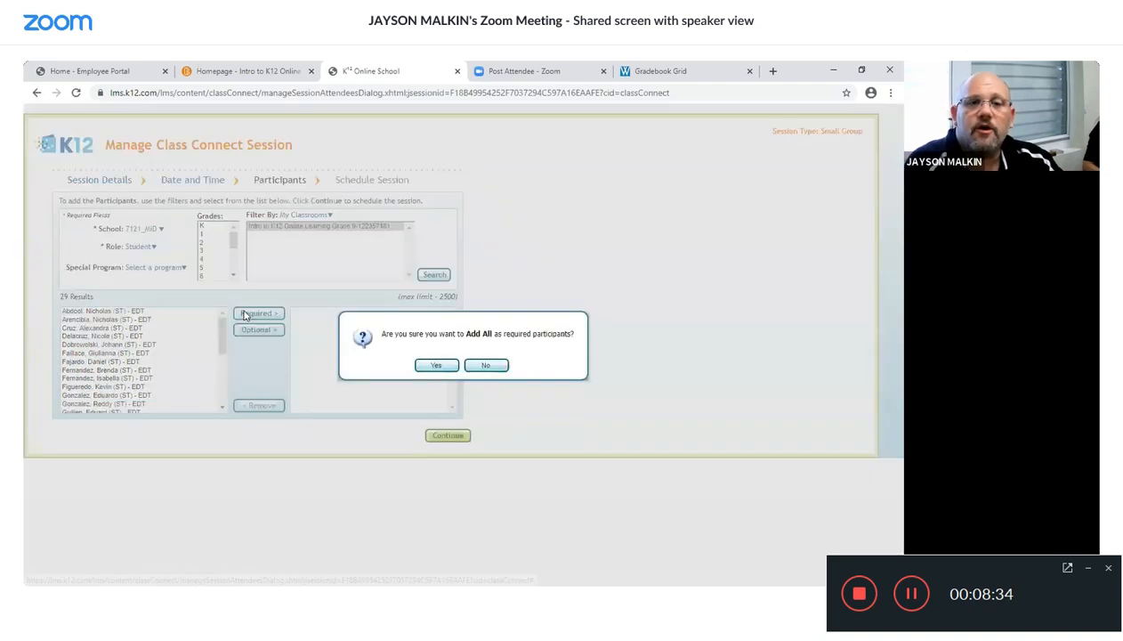
left_click(422, 369)
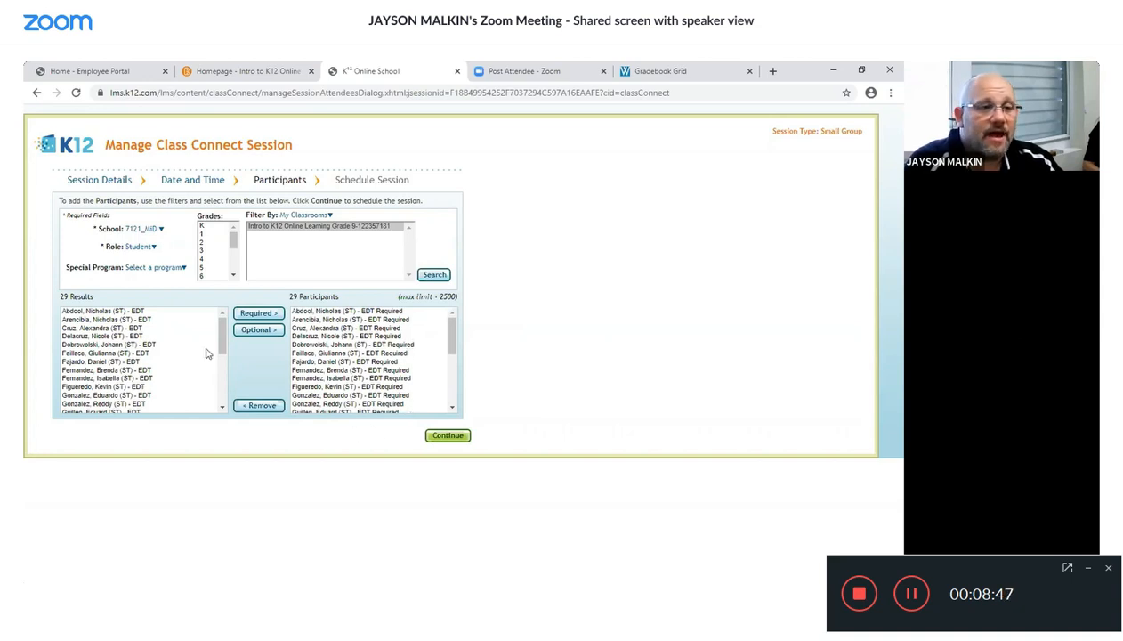
left_click(446, 434)
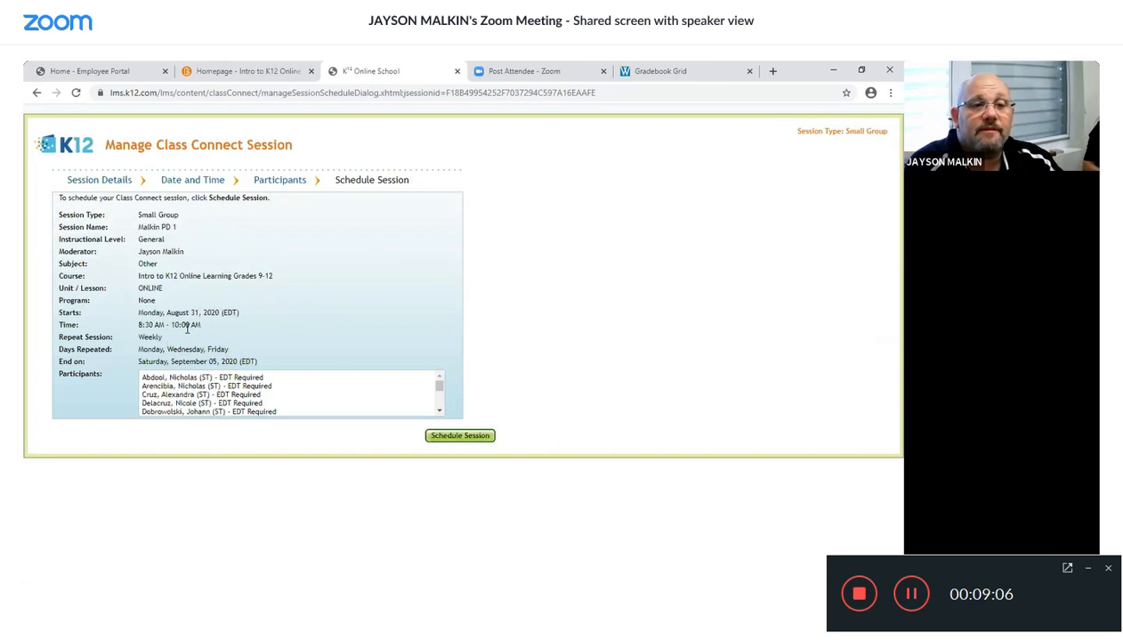
- Review the session summary and participant list, then schedule the session
scroll(278, 383, "down", 10)
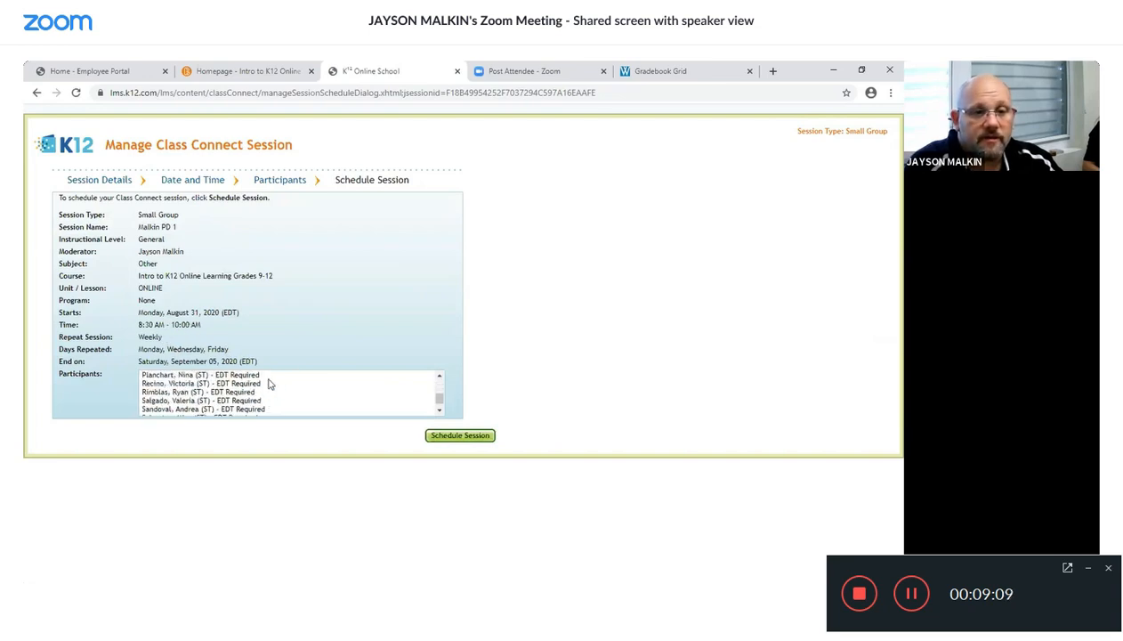
scroll(285, 388, "up", 10)
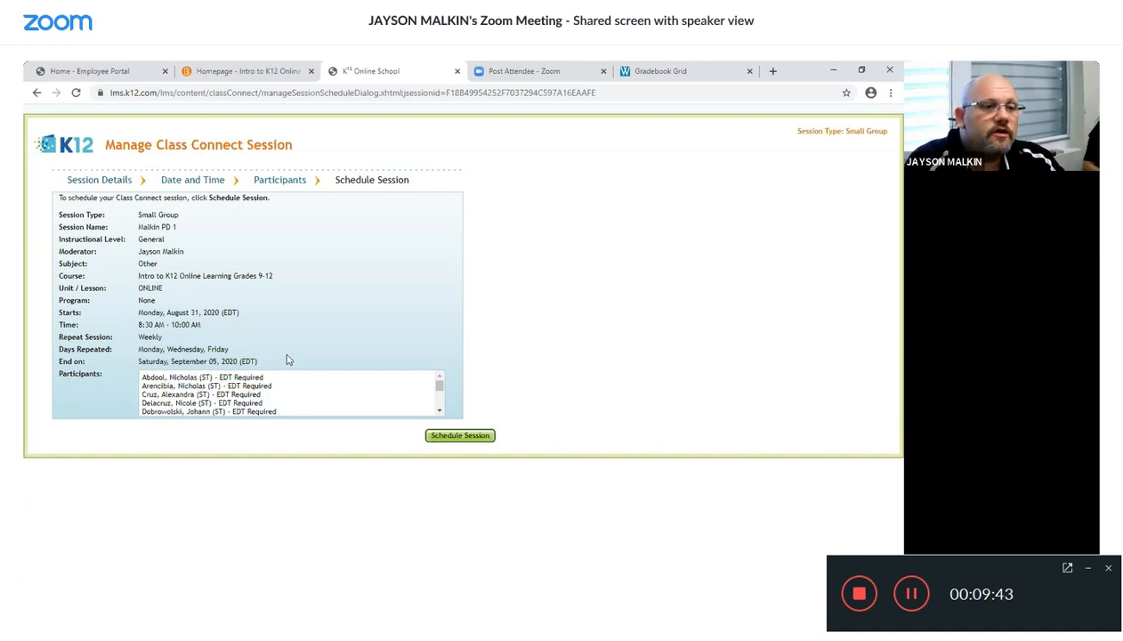
scroll(281, 396, "down", 2)
scroll(280, 397, "down", 1)
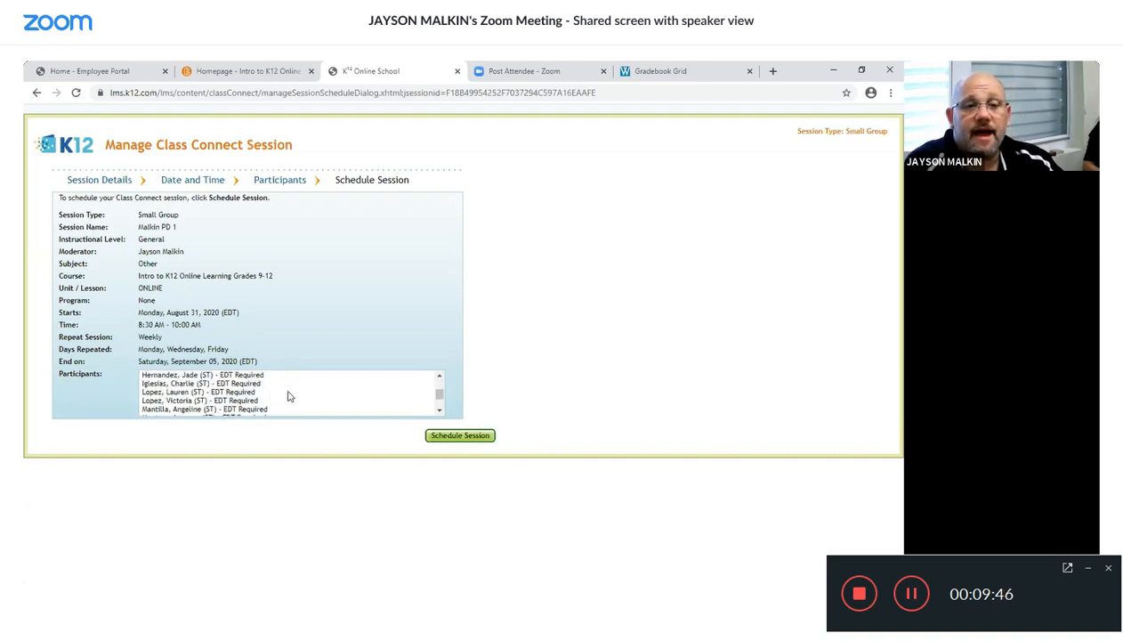
left_click(471, 440)
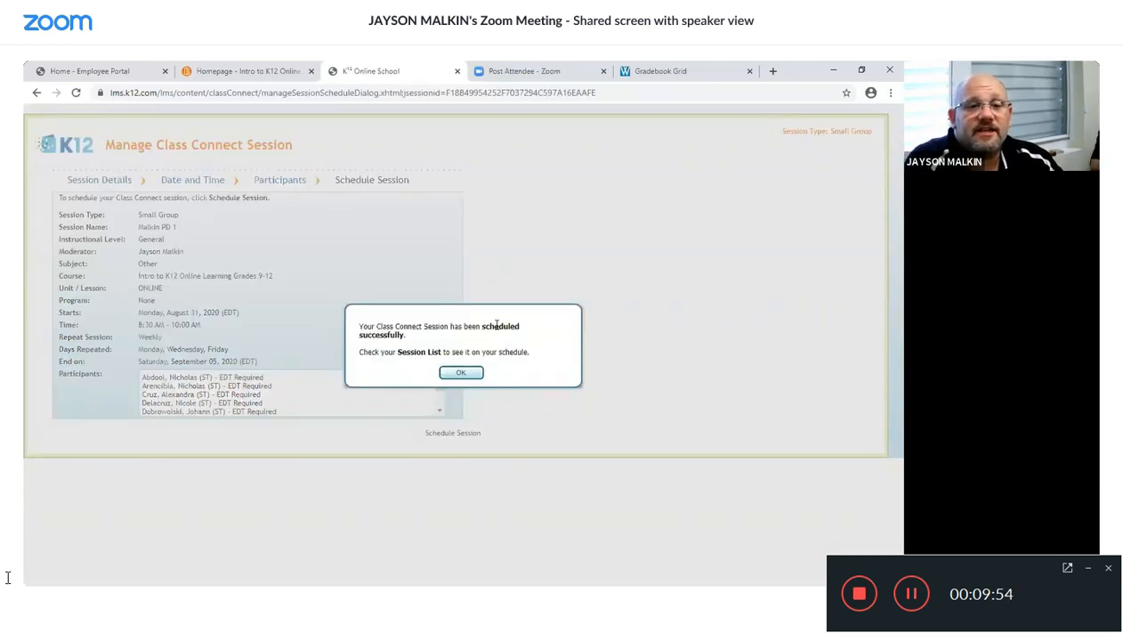
mouse_move(46, 567)
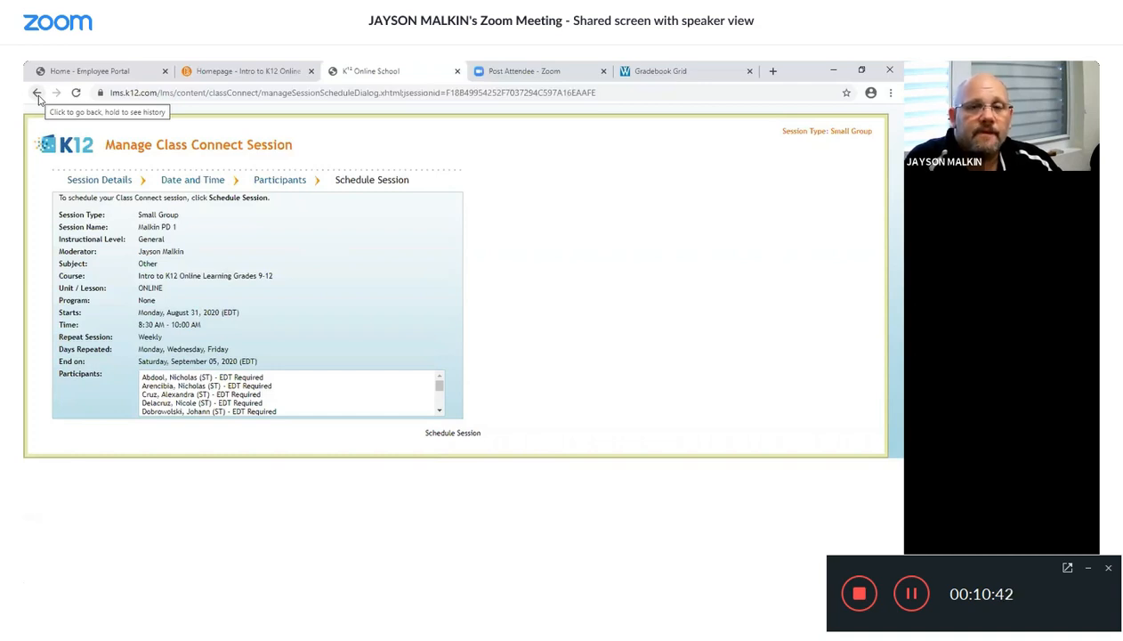
- Go from the class homepage tab to the K12 dashboard and open My Schedule
left_click(225, 76)
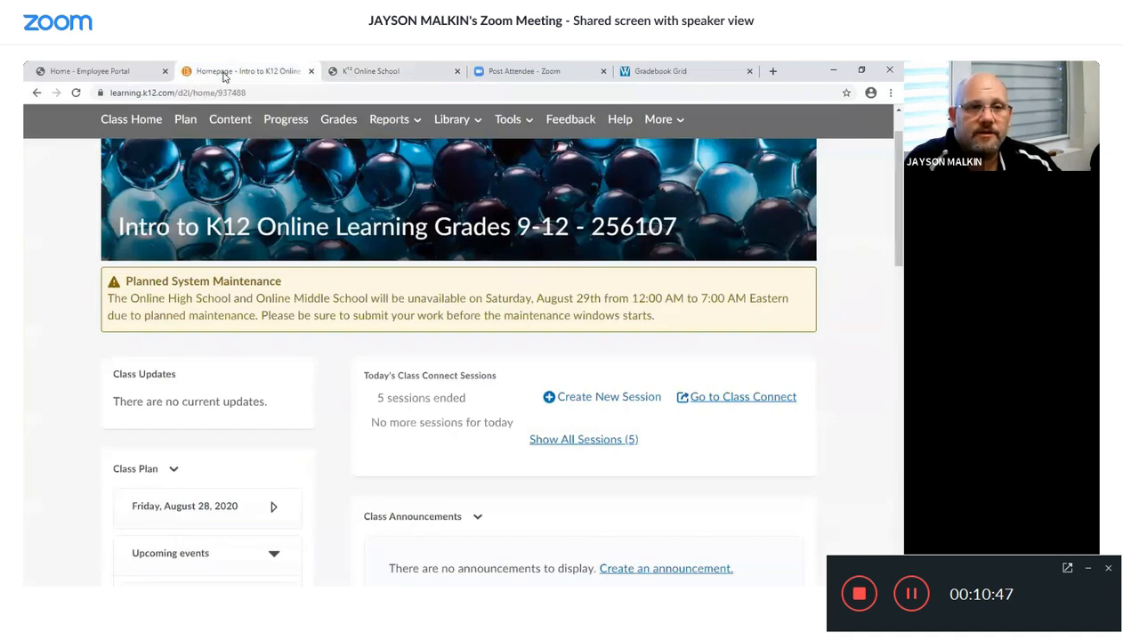
scroll(537, 298, "up", 1)
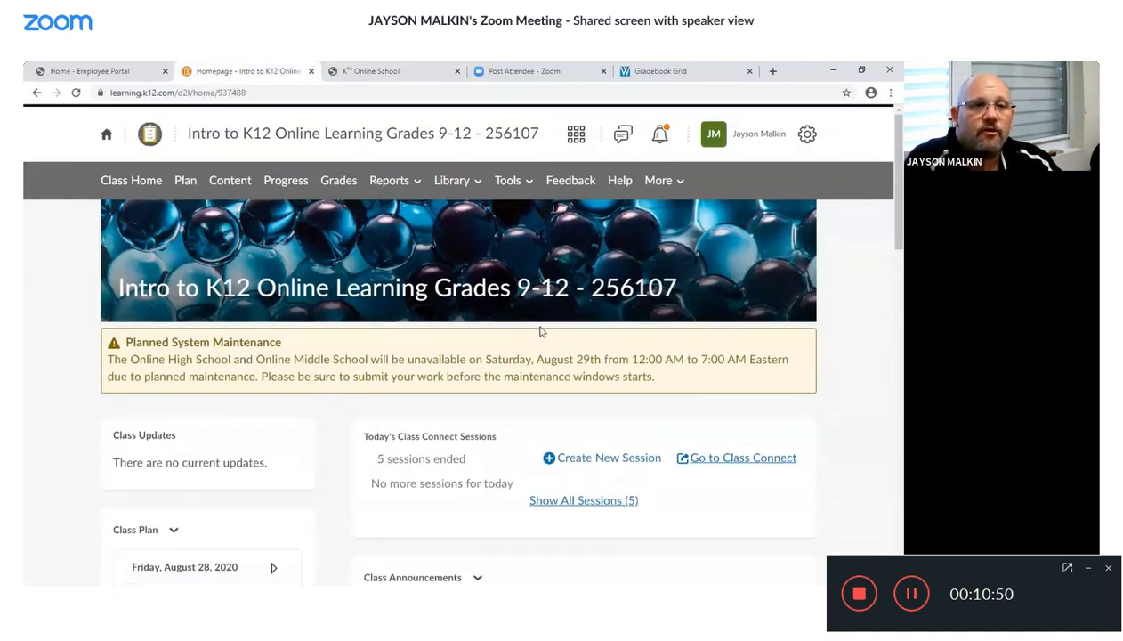
left_click(108, 136)
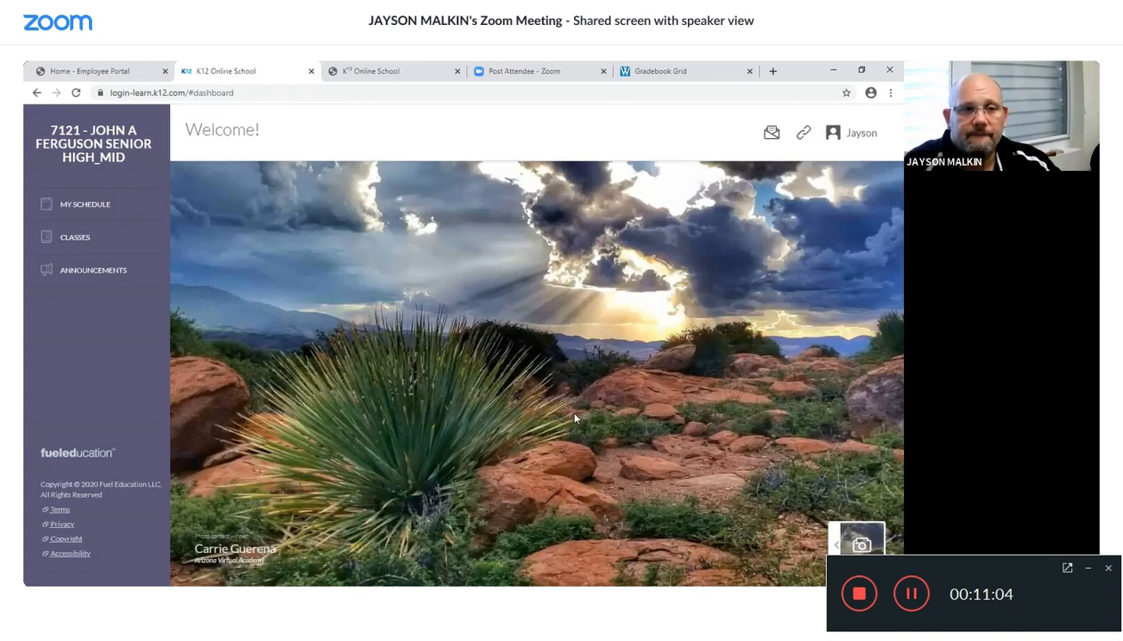
left_click(83, 204)
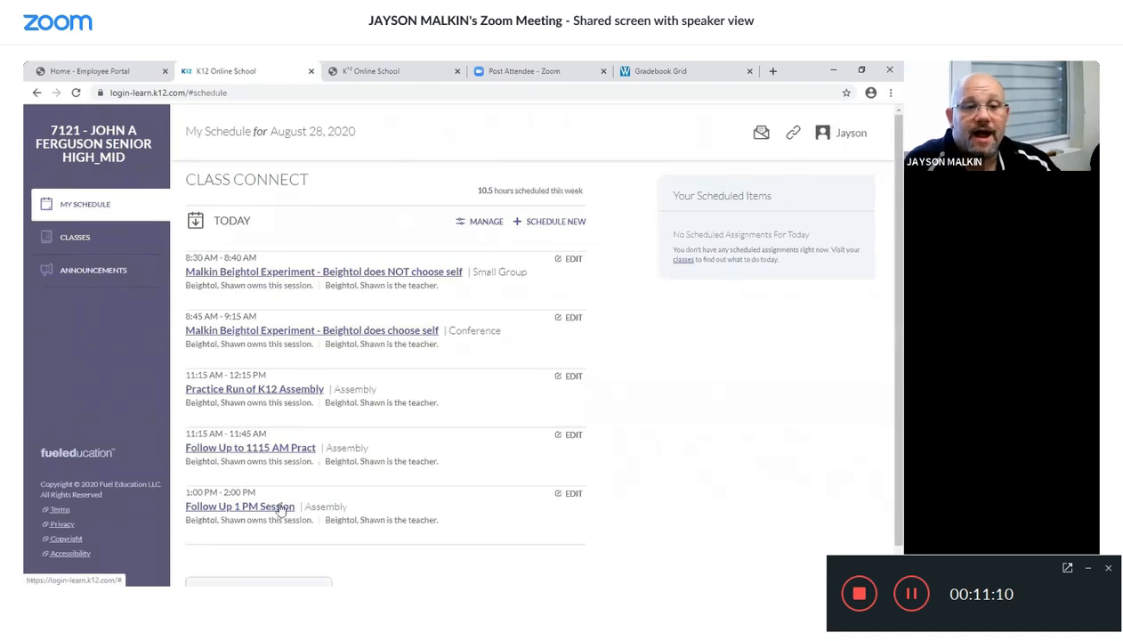
- Open the Class Connect session list in Weekly View
left_click(484, 225)
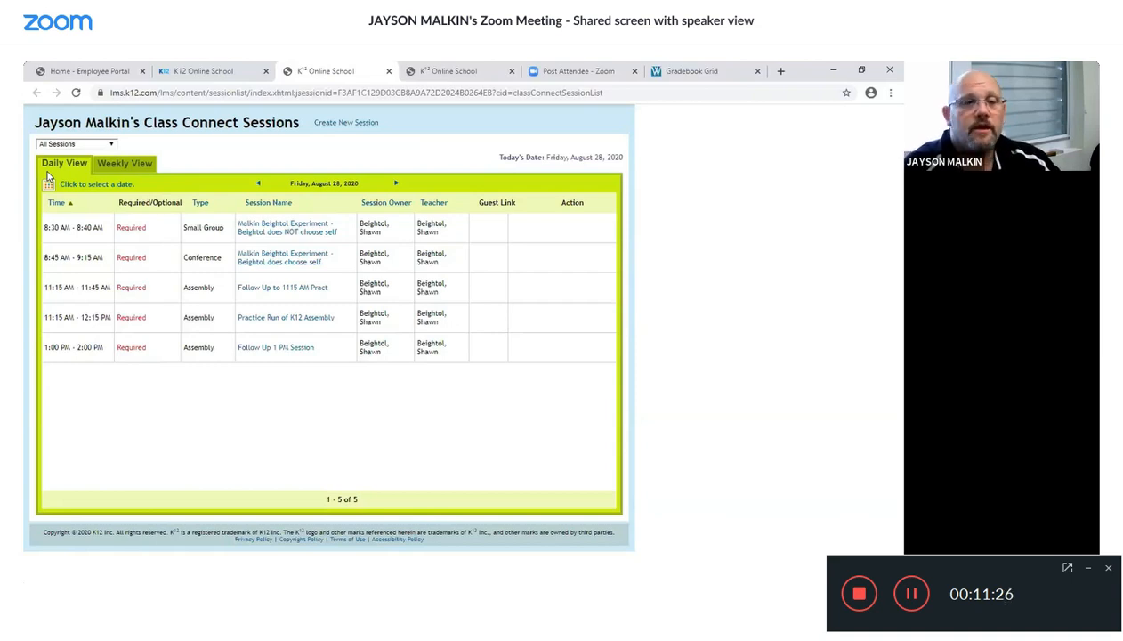
left_click(113, 169)
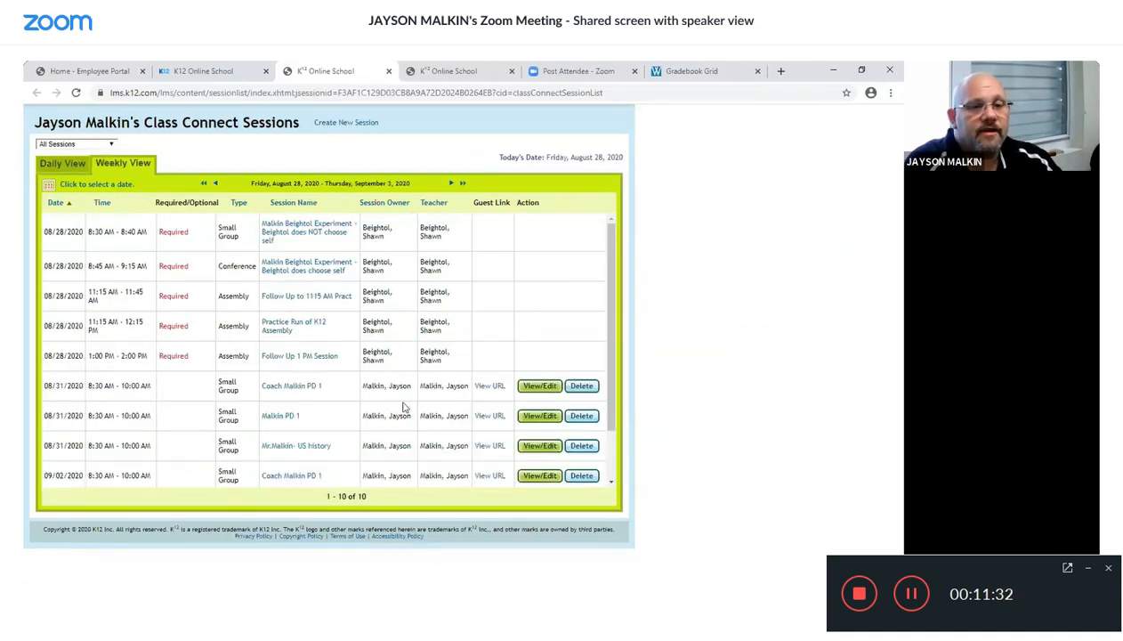
scroll(402, 406, "down", 2)
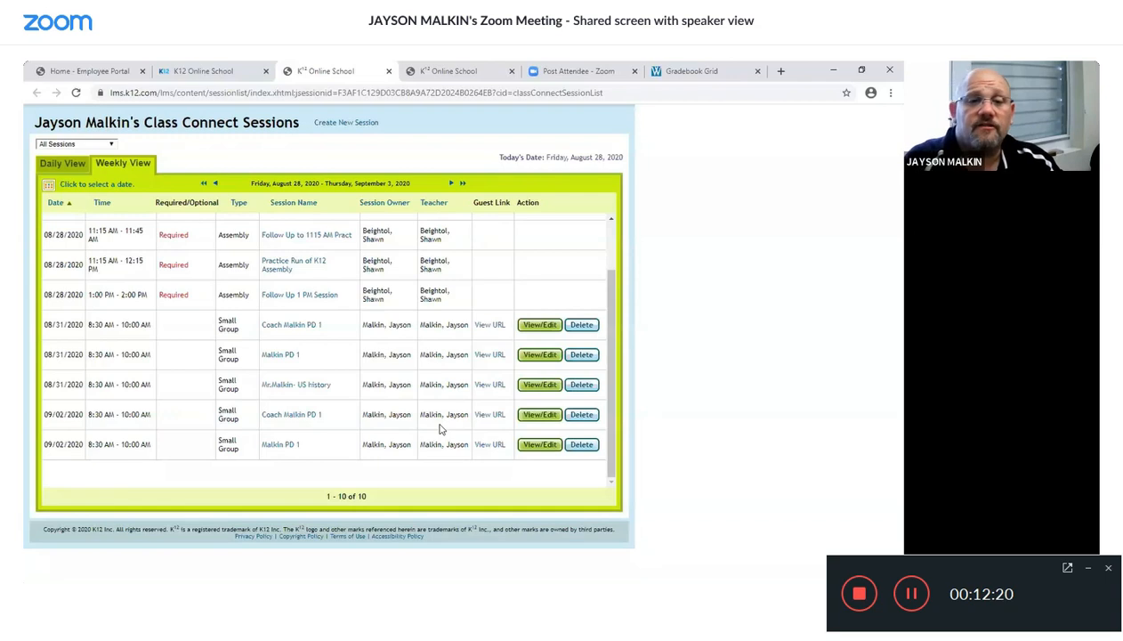
- Delete the 08/31/2020 Coach Malkin PD 1 session together with all its future occurrences
left_click(581, 325)
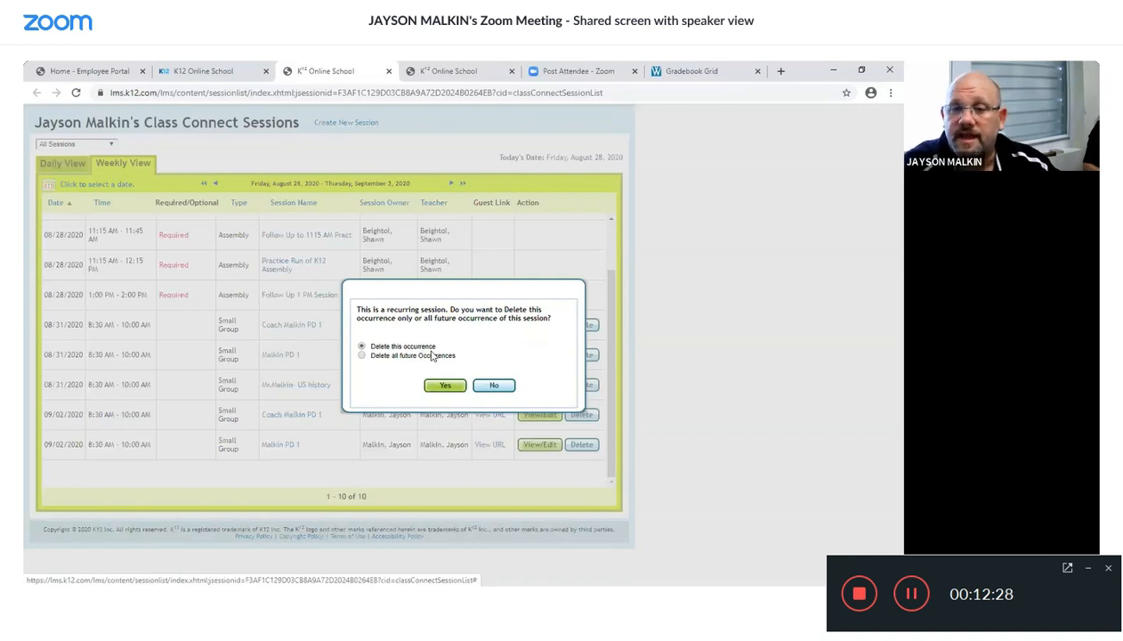
left_click(361, 356)
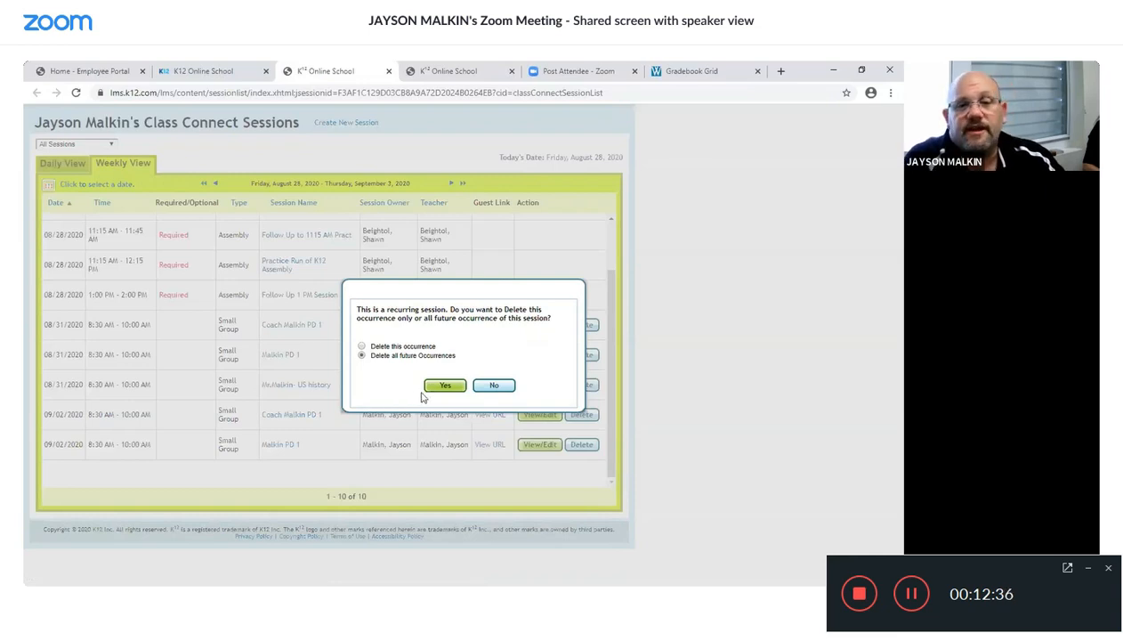
left_click(444, 387)
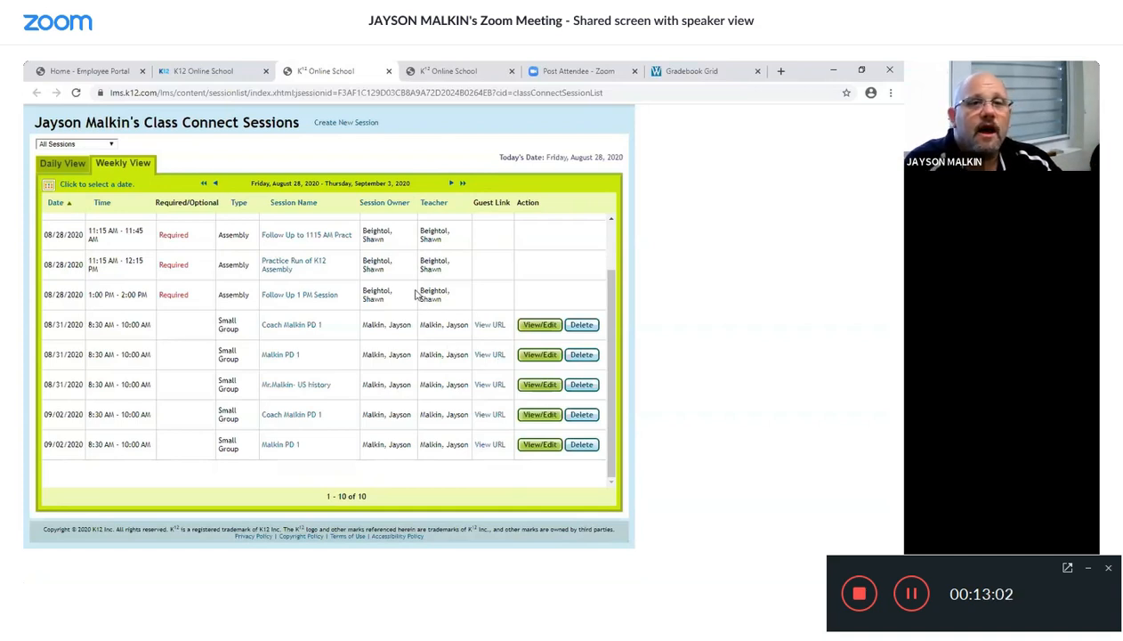
- Return to the K12 Online School schedule tab and open the Classes page
scroll(415, 293, "up", 3)
left_click(204, 71)
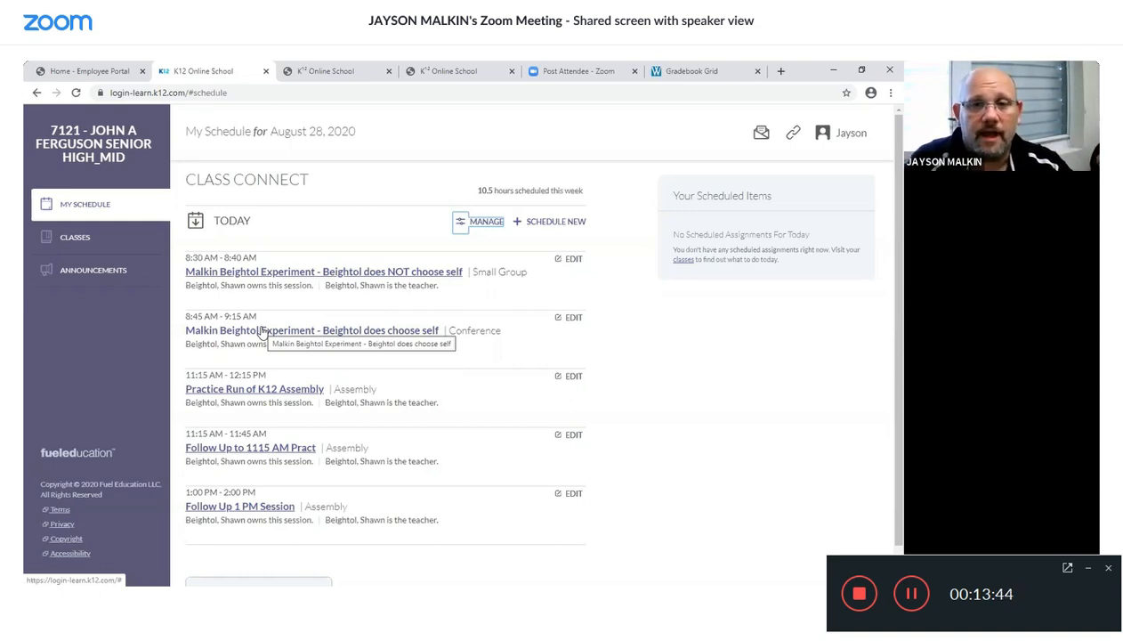
left_click(84, 242)
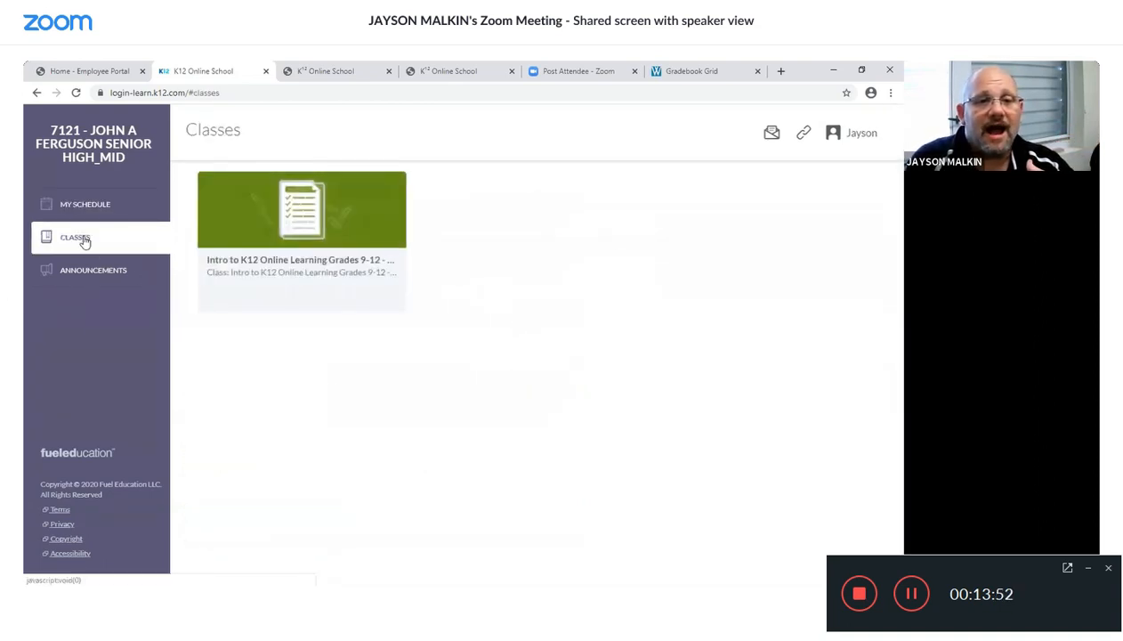
mouse_move(282, 254)
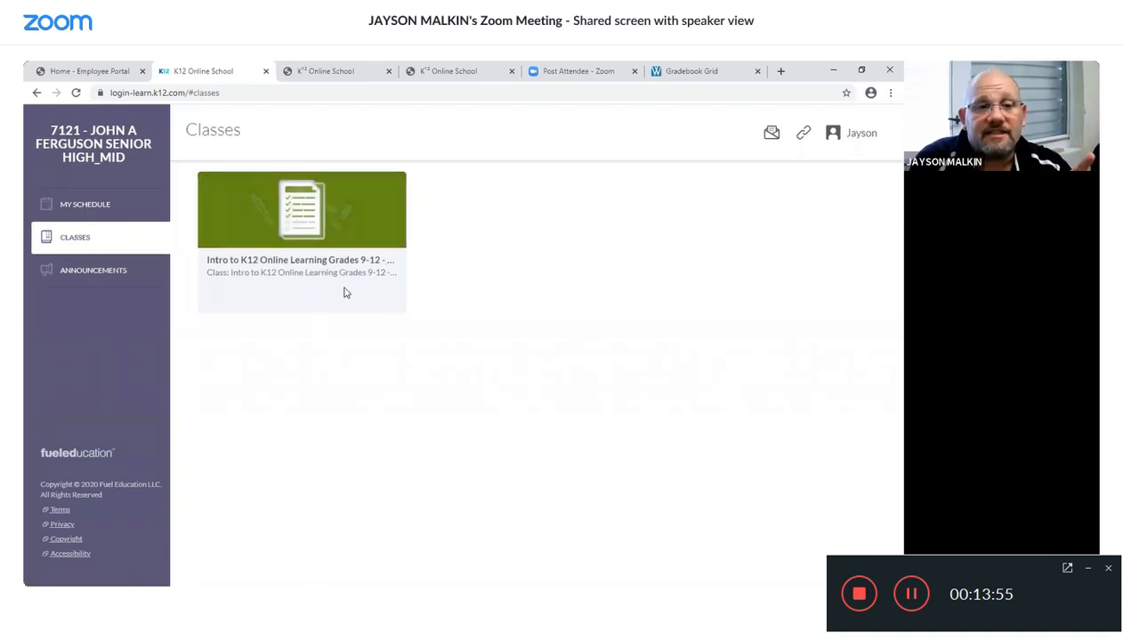